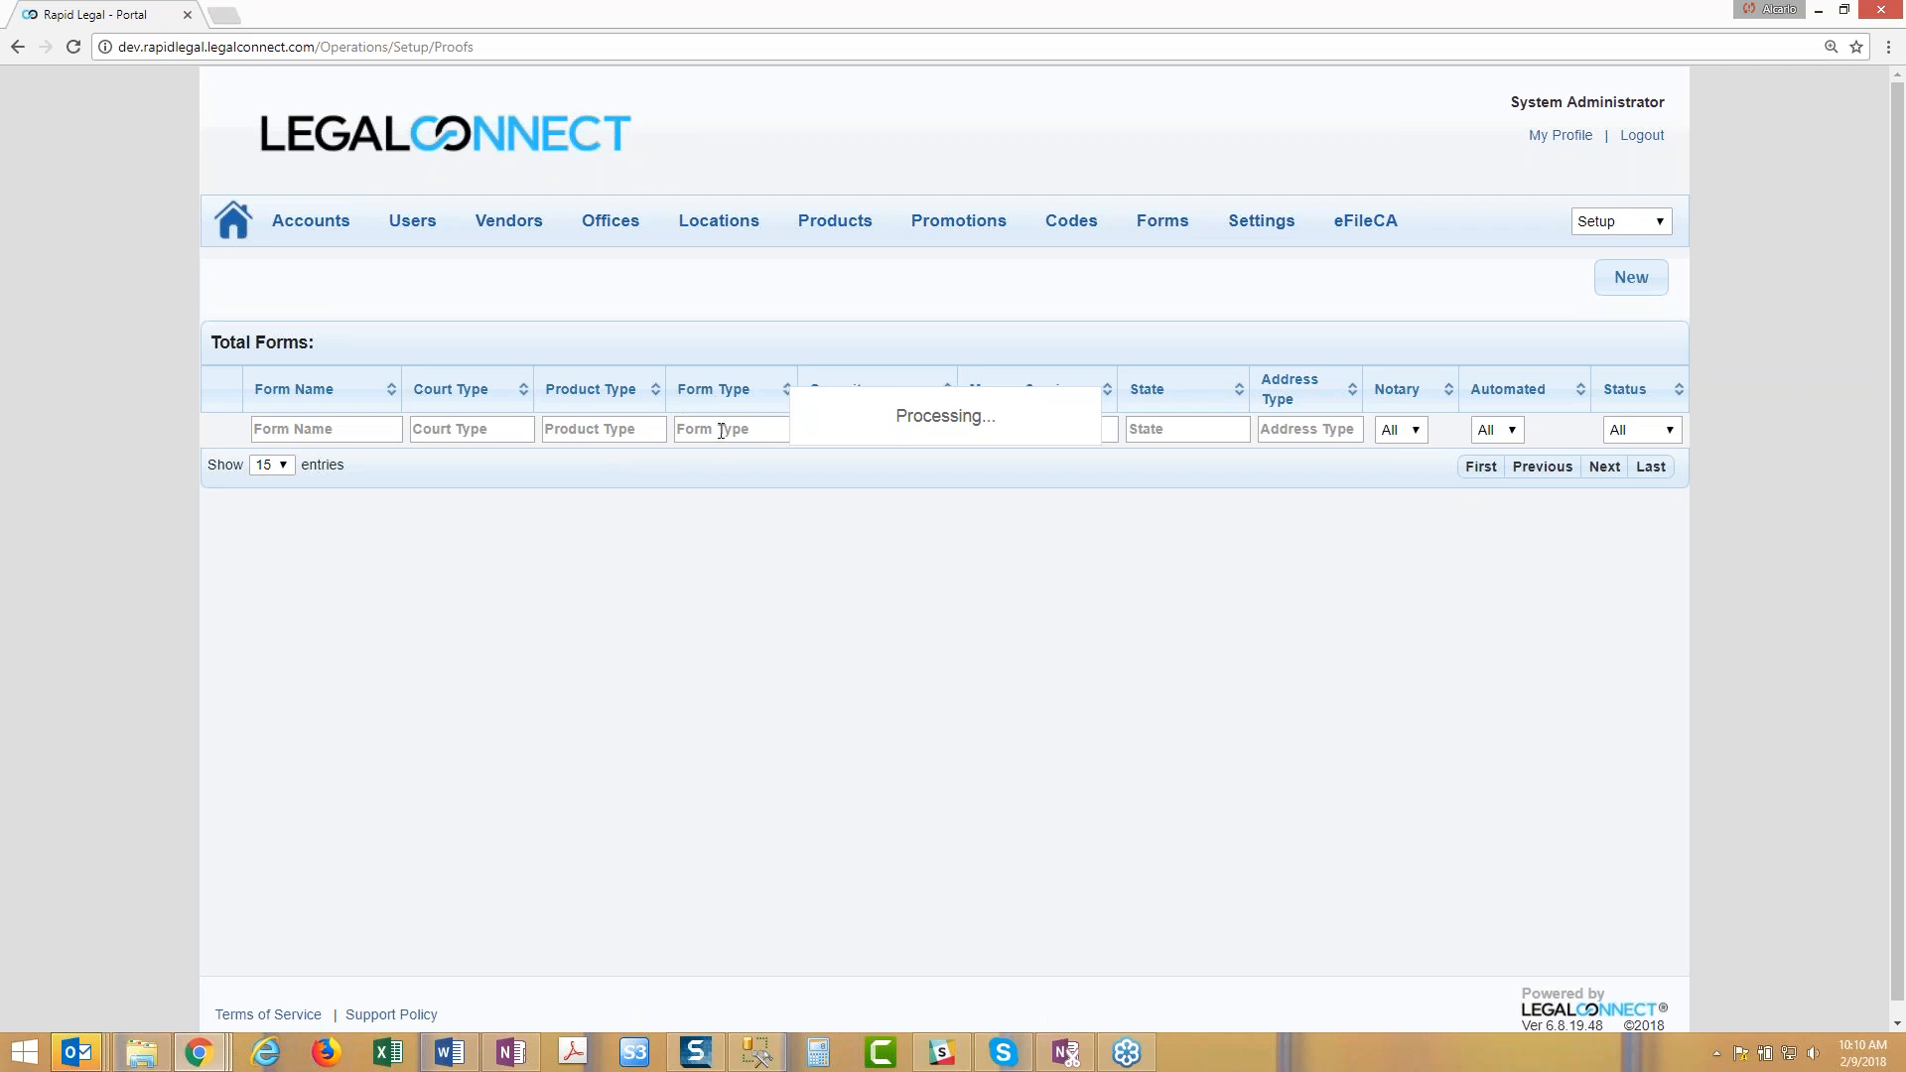
Step: Filter the forms list by form type "work" and status Active
click(724, 430)
text(work)
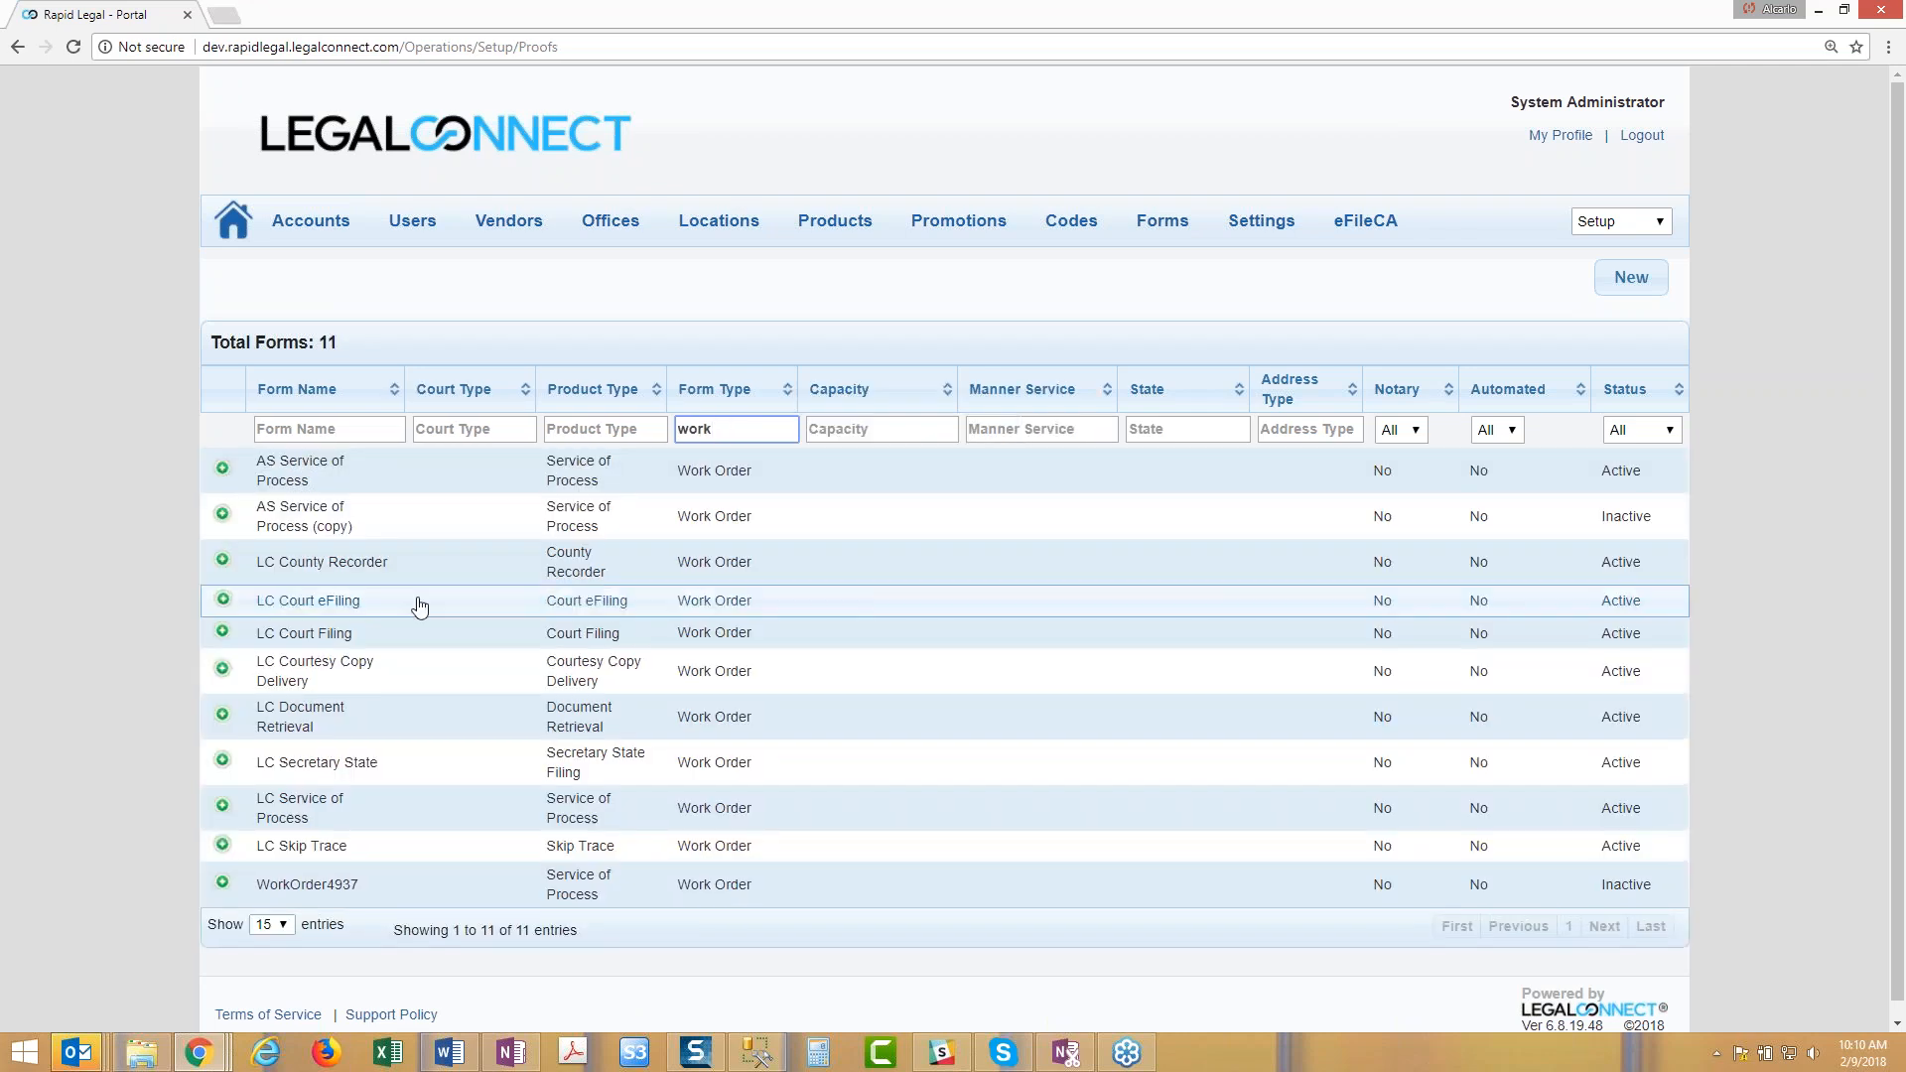
click(1643, 429)
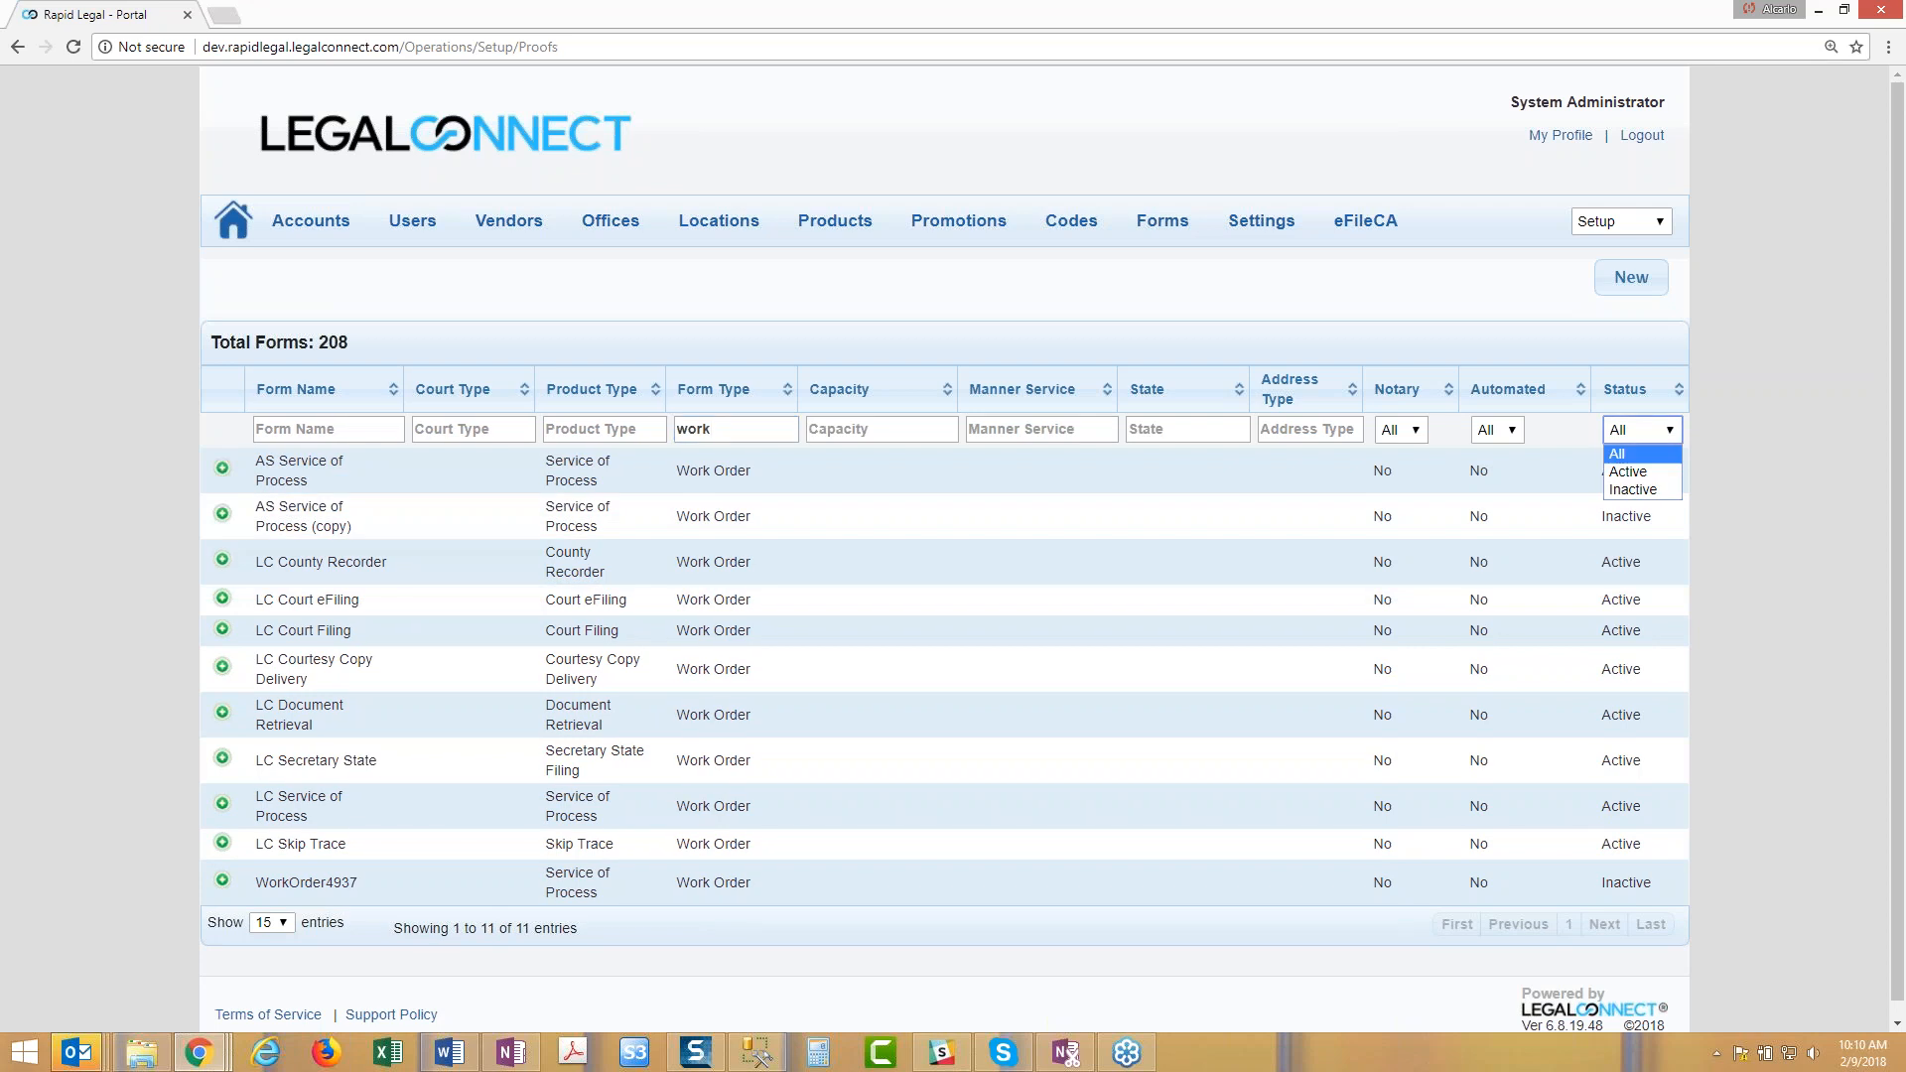
click(1628, 468)
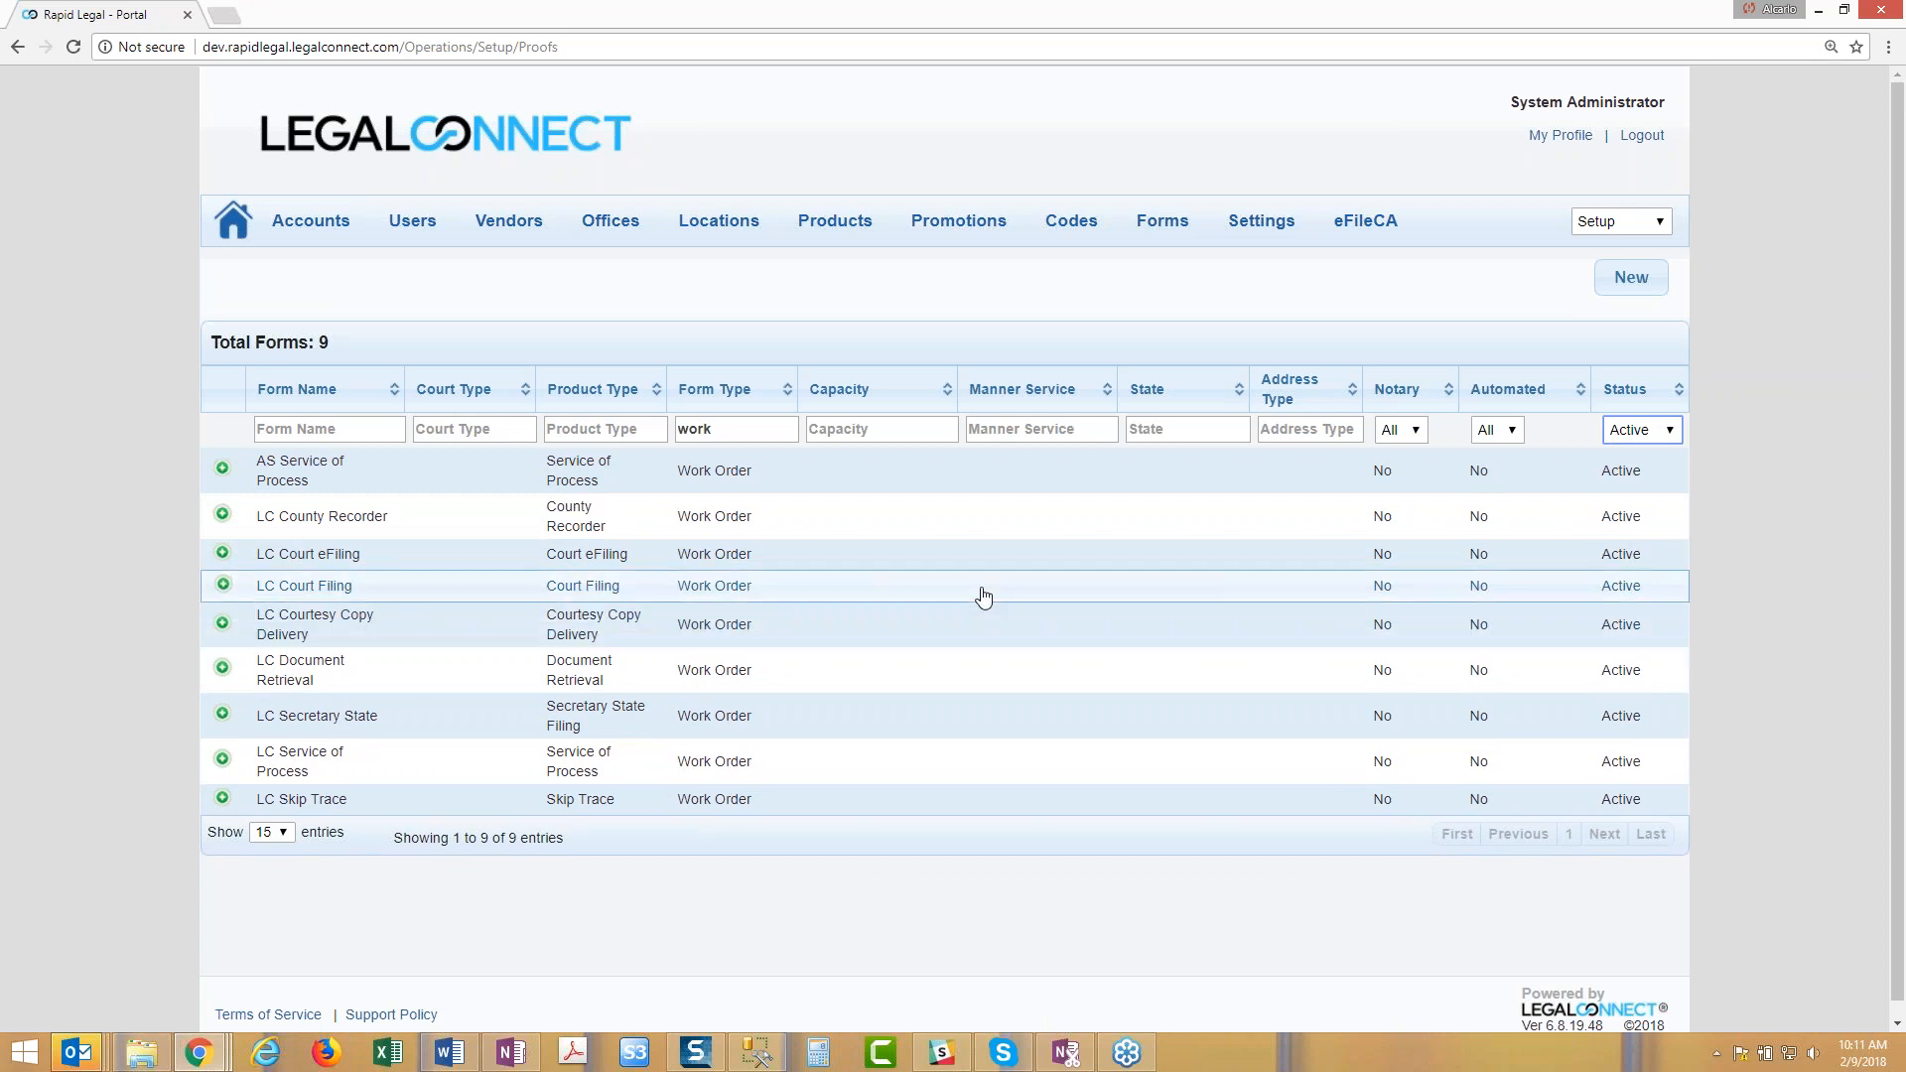
Step: Open the details of the LC Service of Process form and review its available product types and form types
click(316, 763)
scroll(484, 537, down, 2)
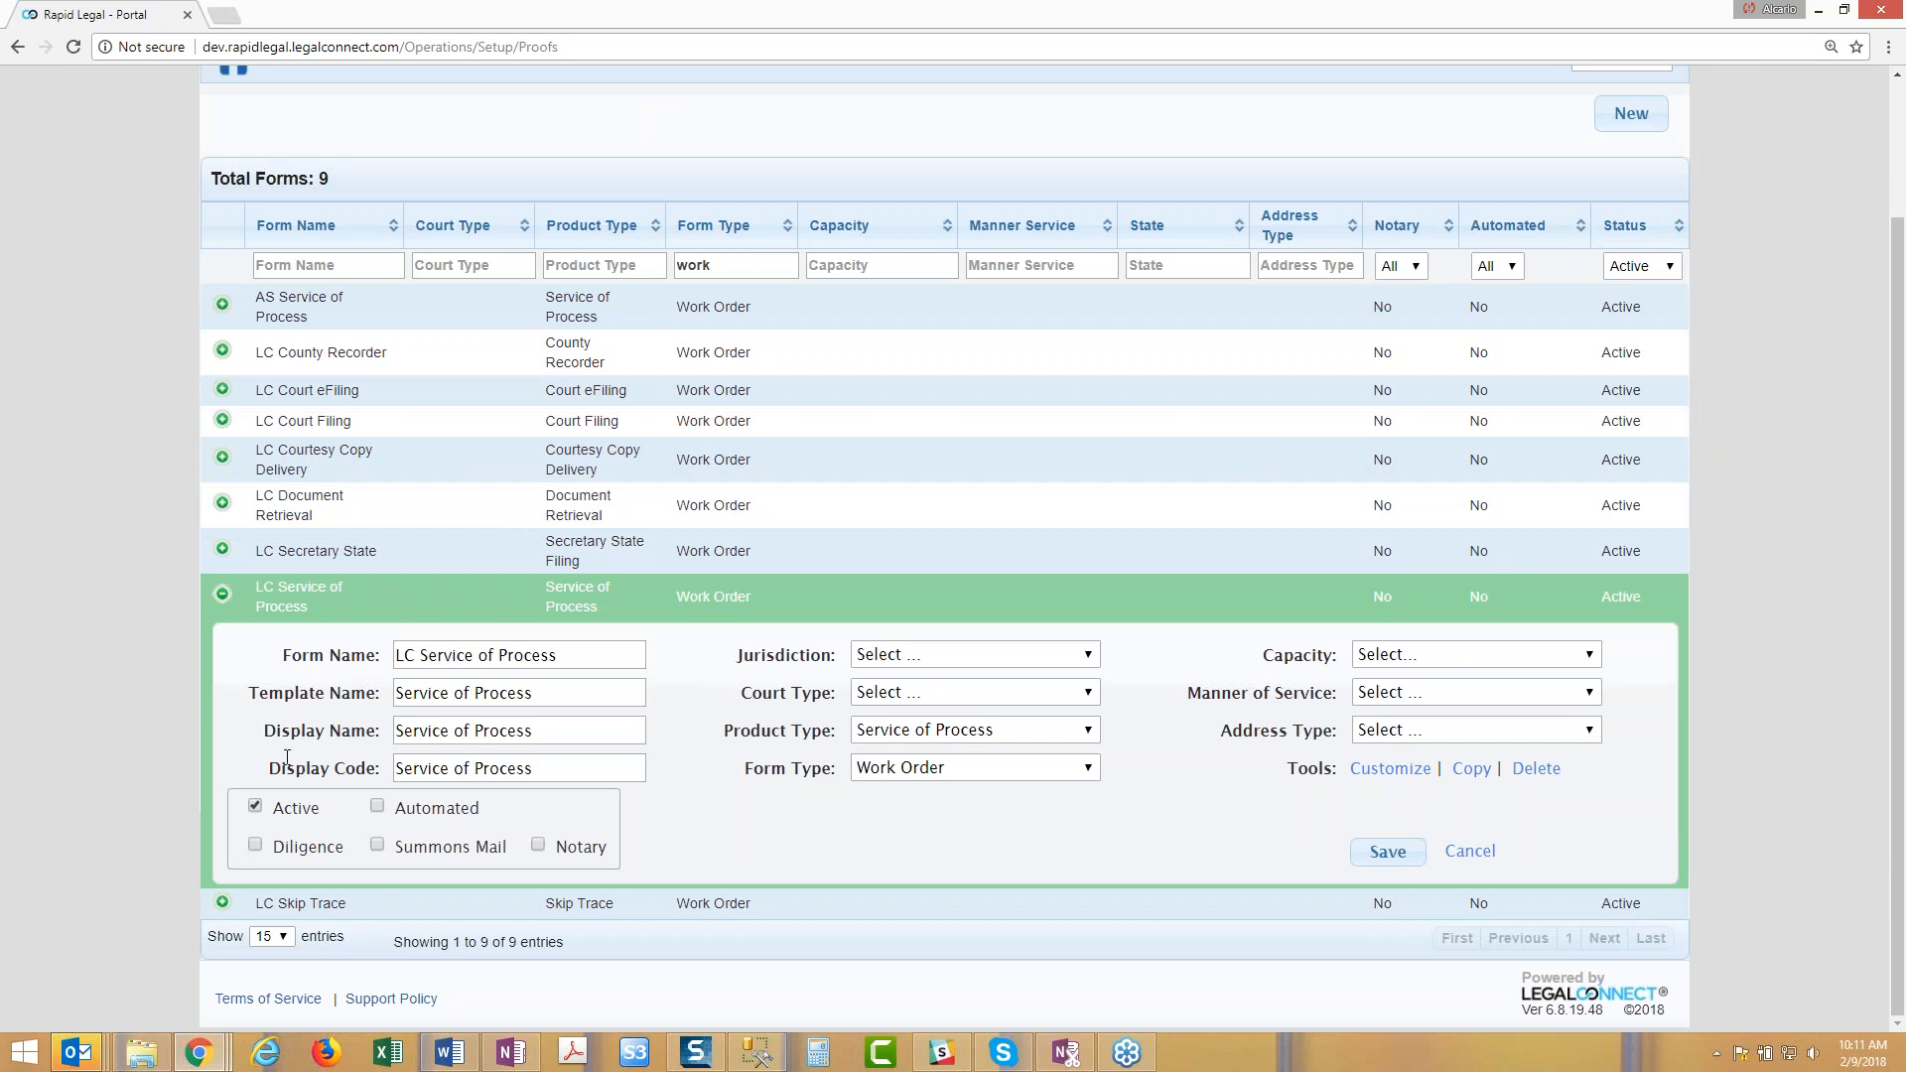
click(904, 735)
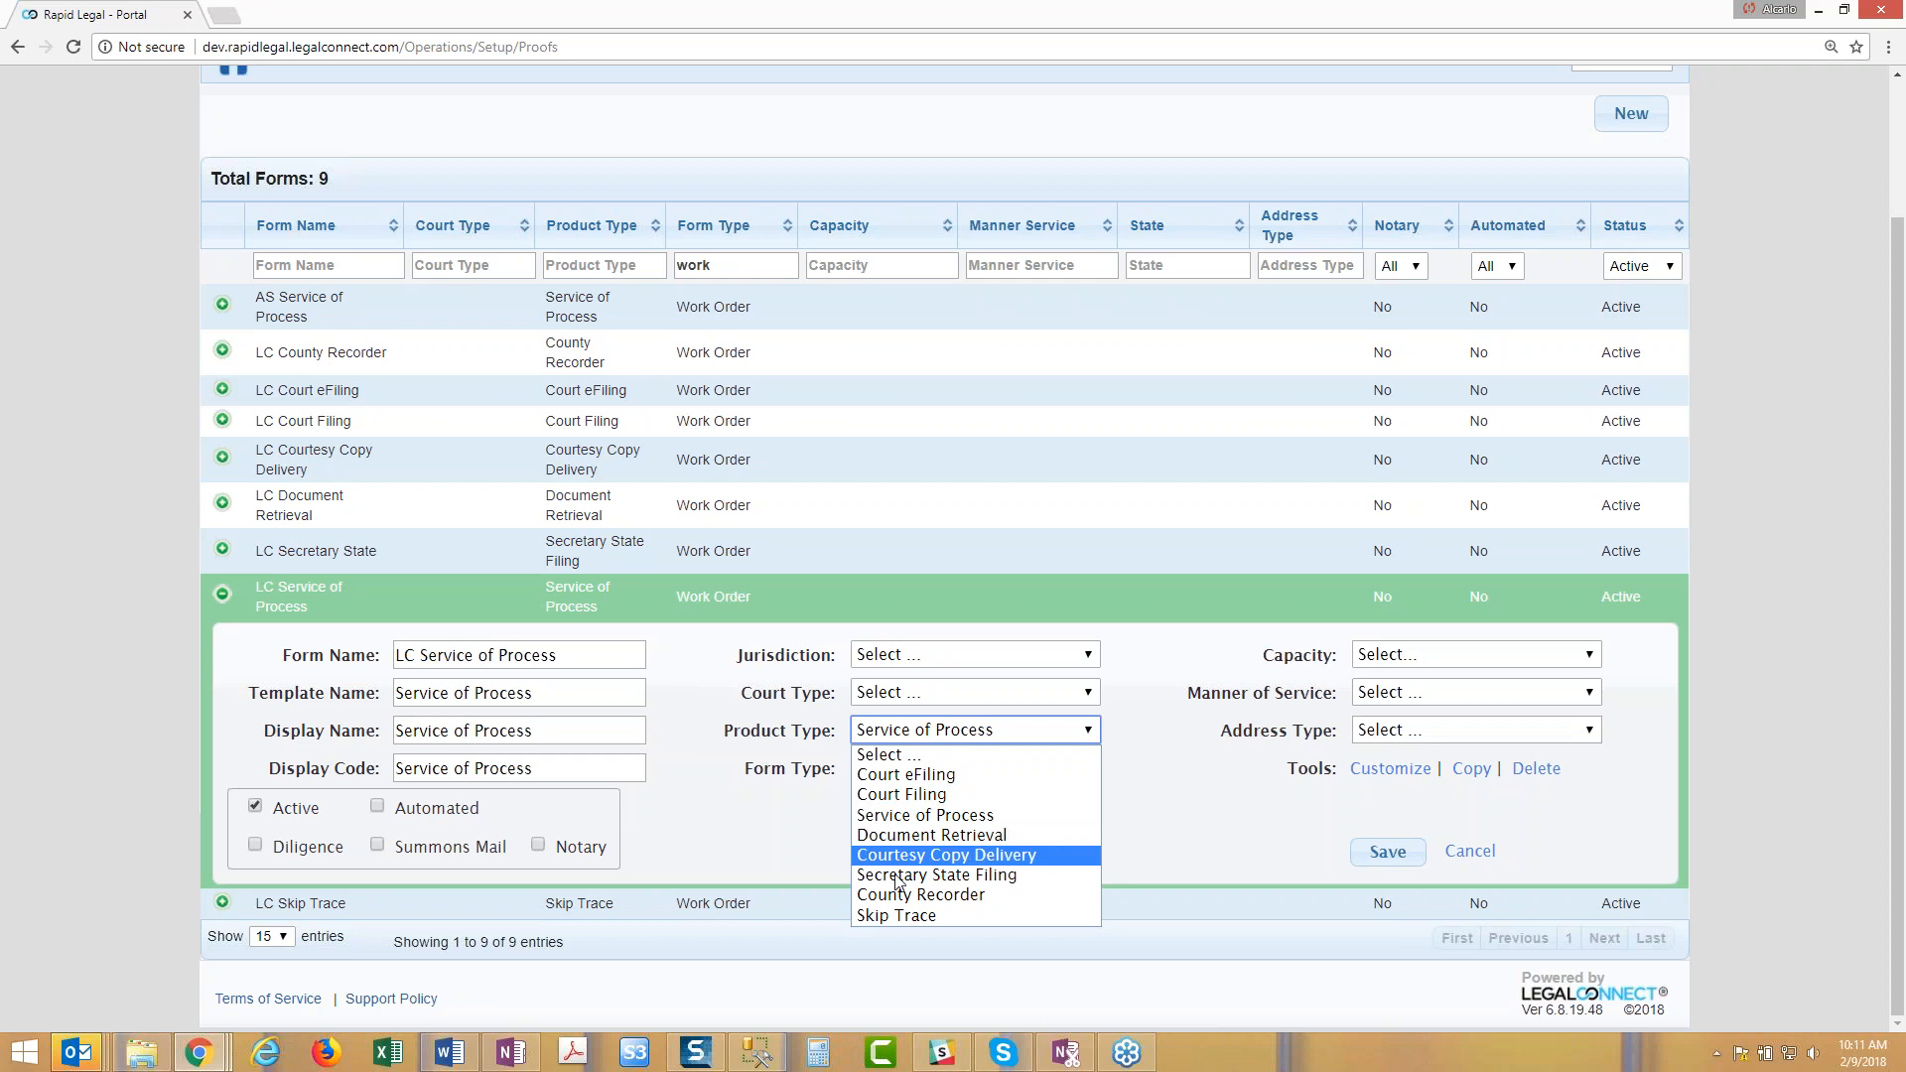
click(825, 817)
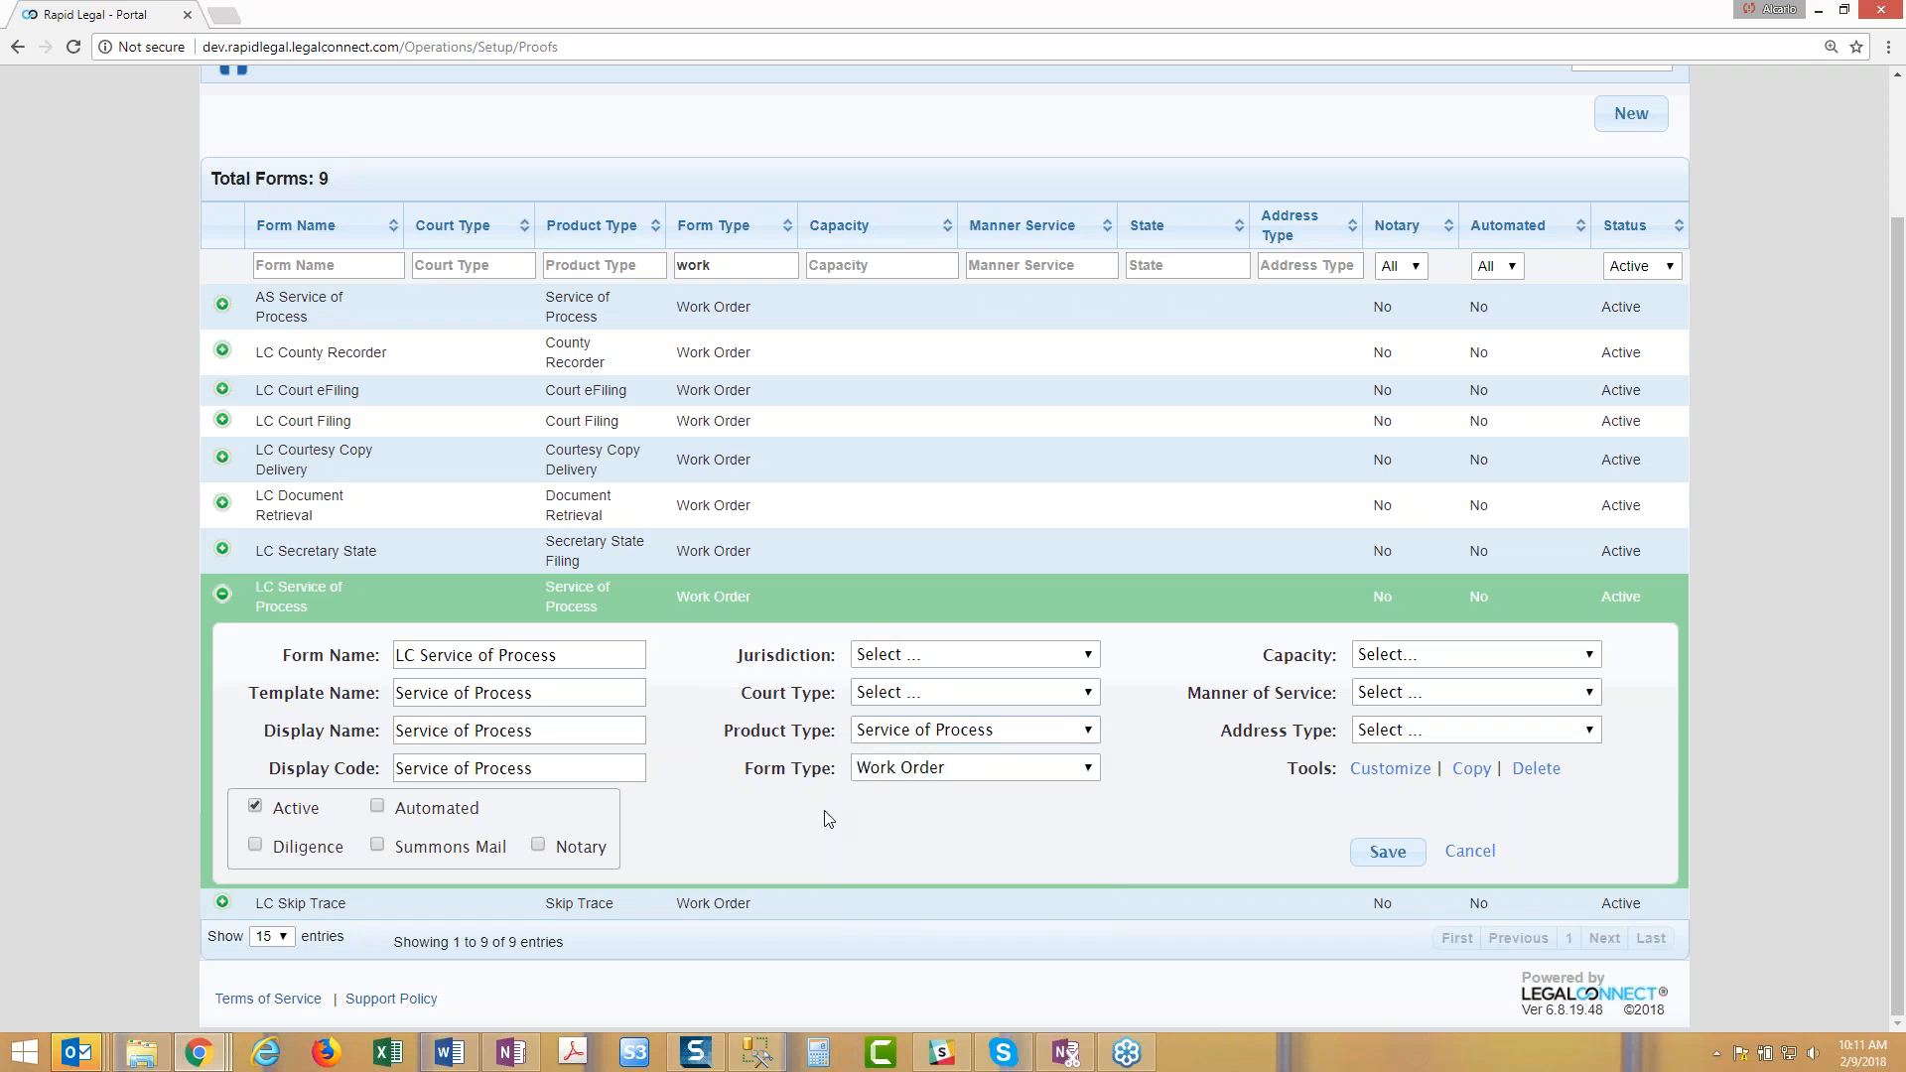
click(889, 775)
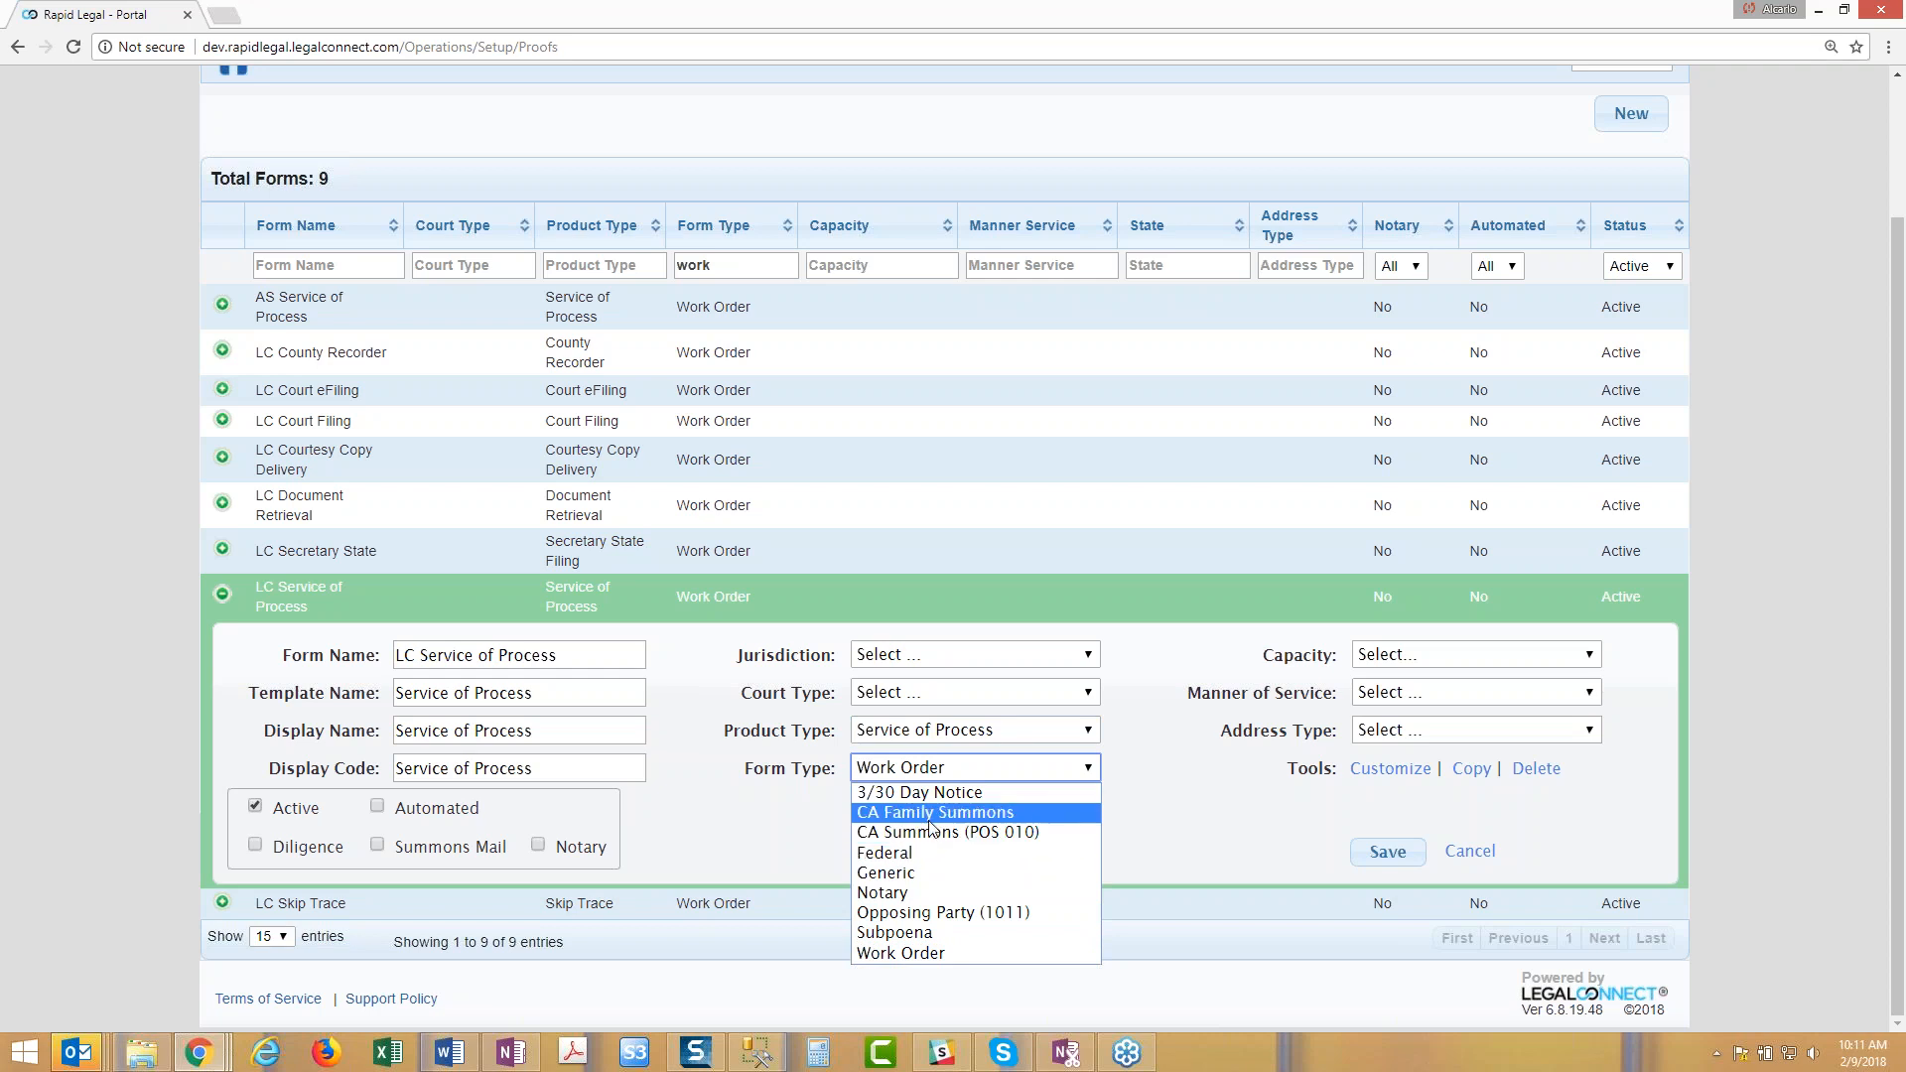
click(774, 817)
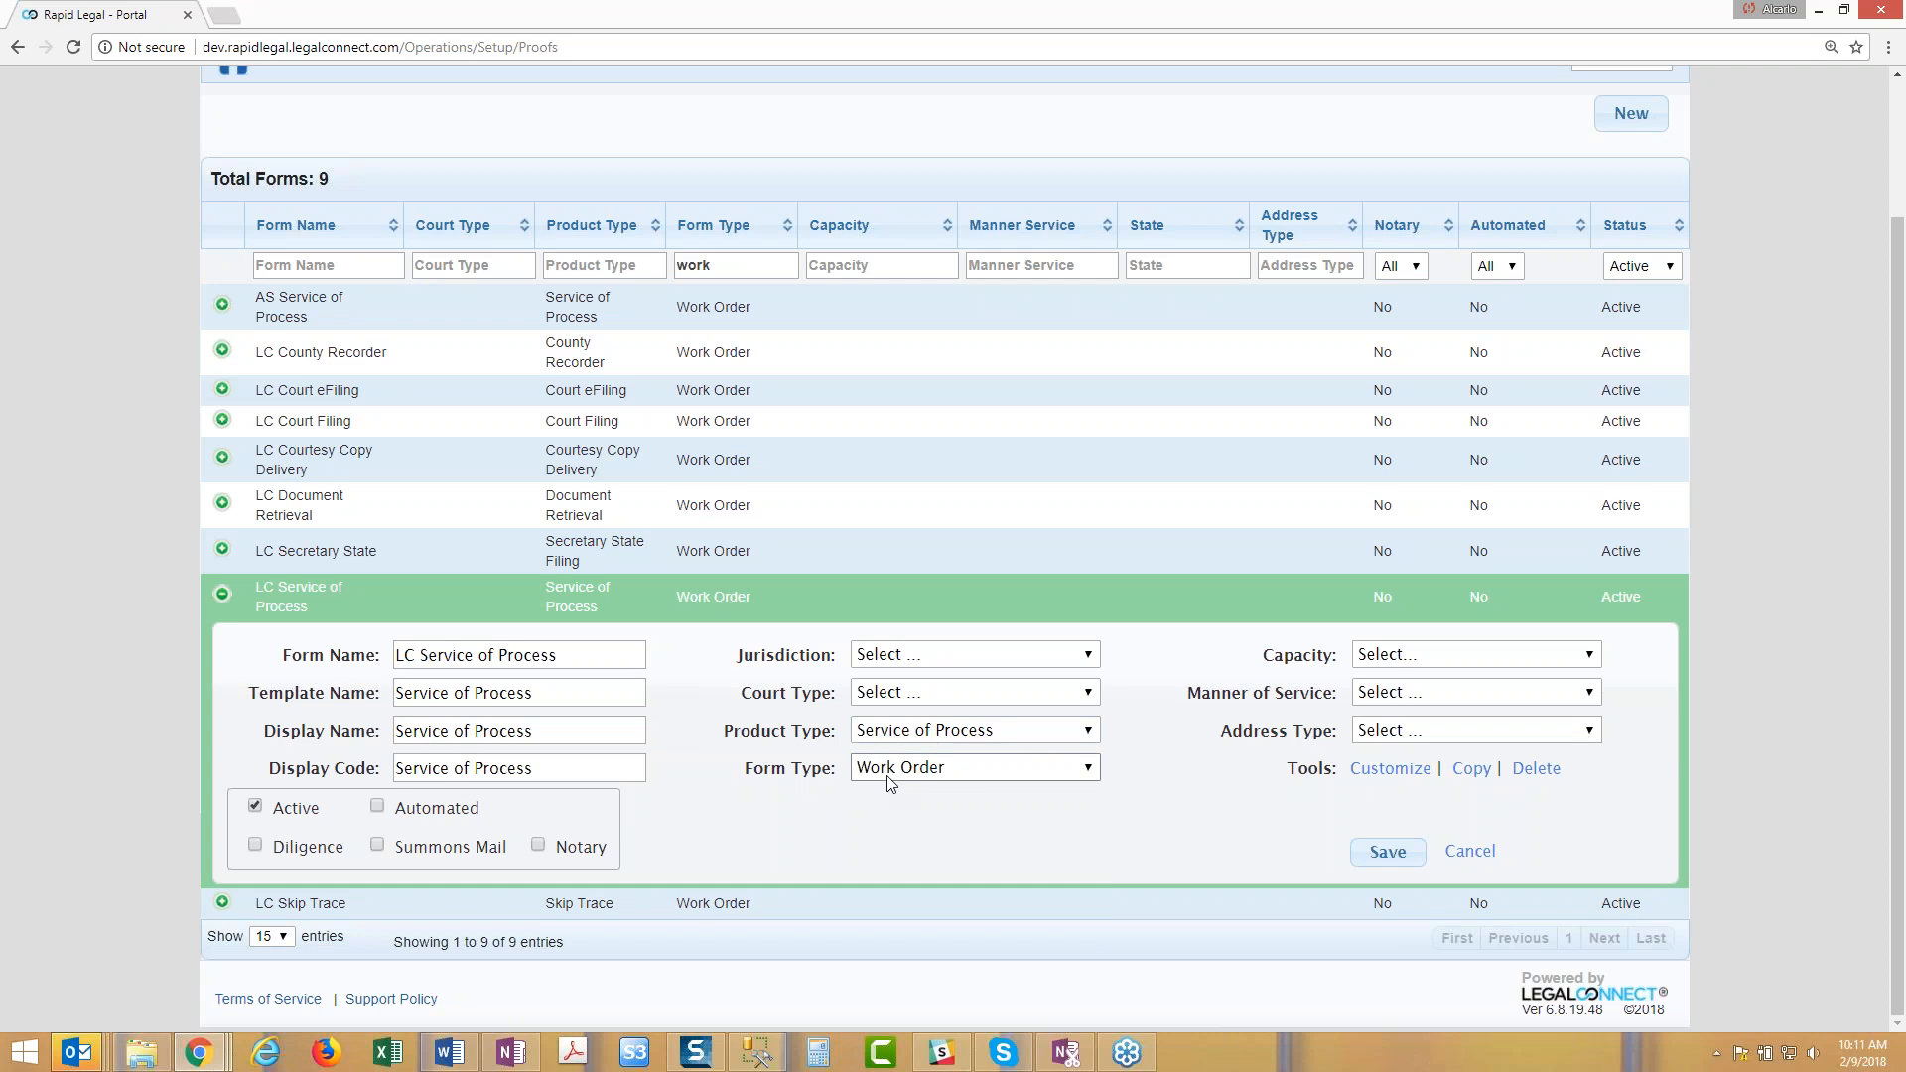
key(alt+Tab)
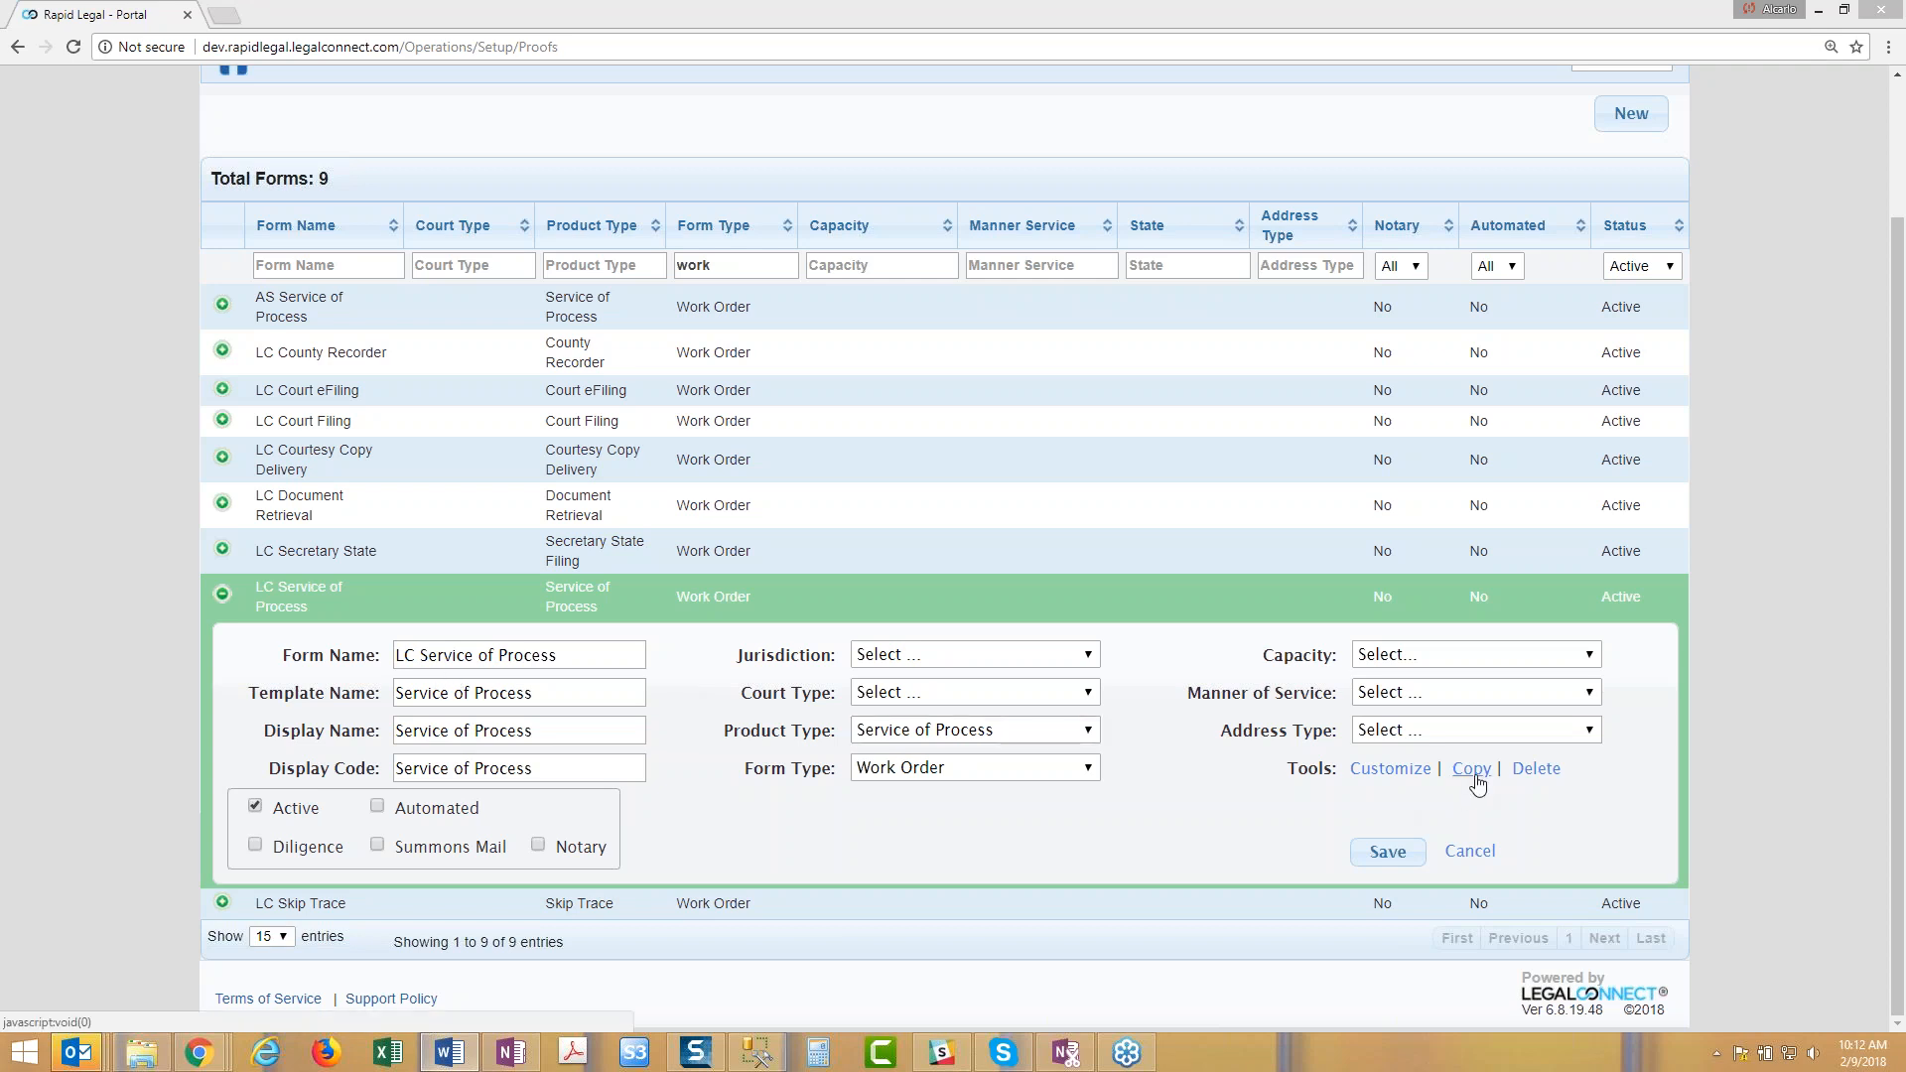
Step: Copy the LC Service of Process form, name the copy "AS Service of Process" and save it
click(1475, 778)
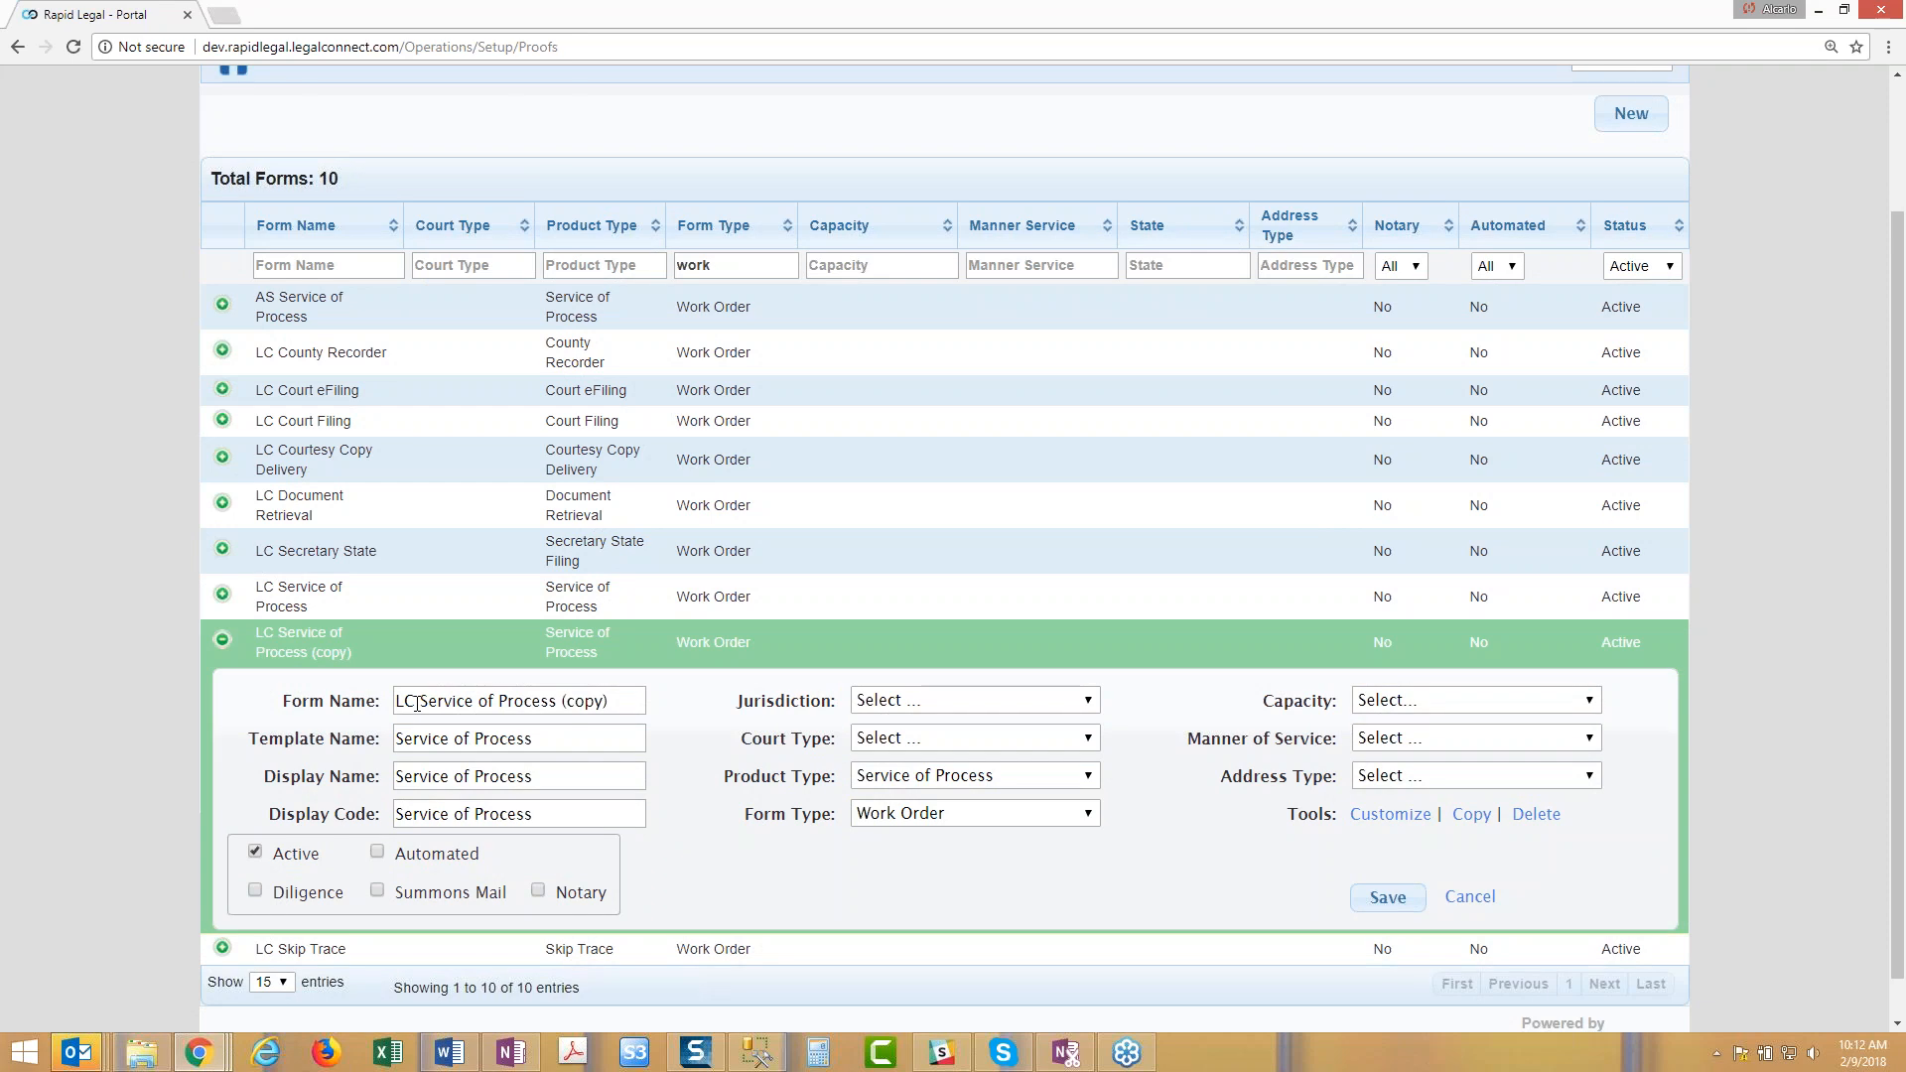
drag(416, 704, 392, 705)
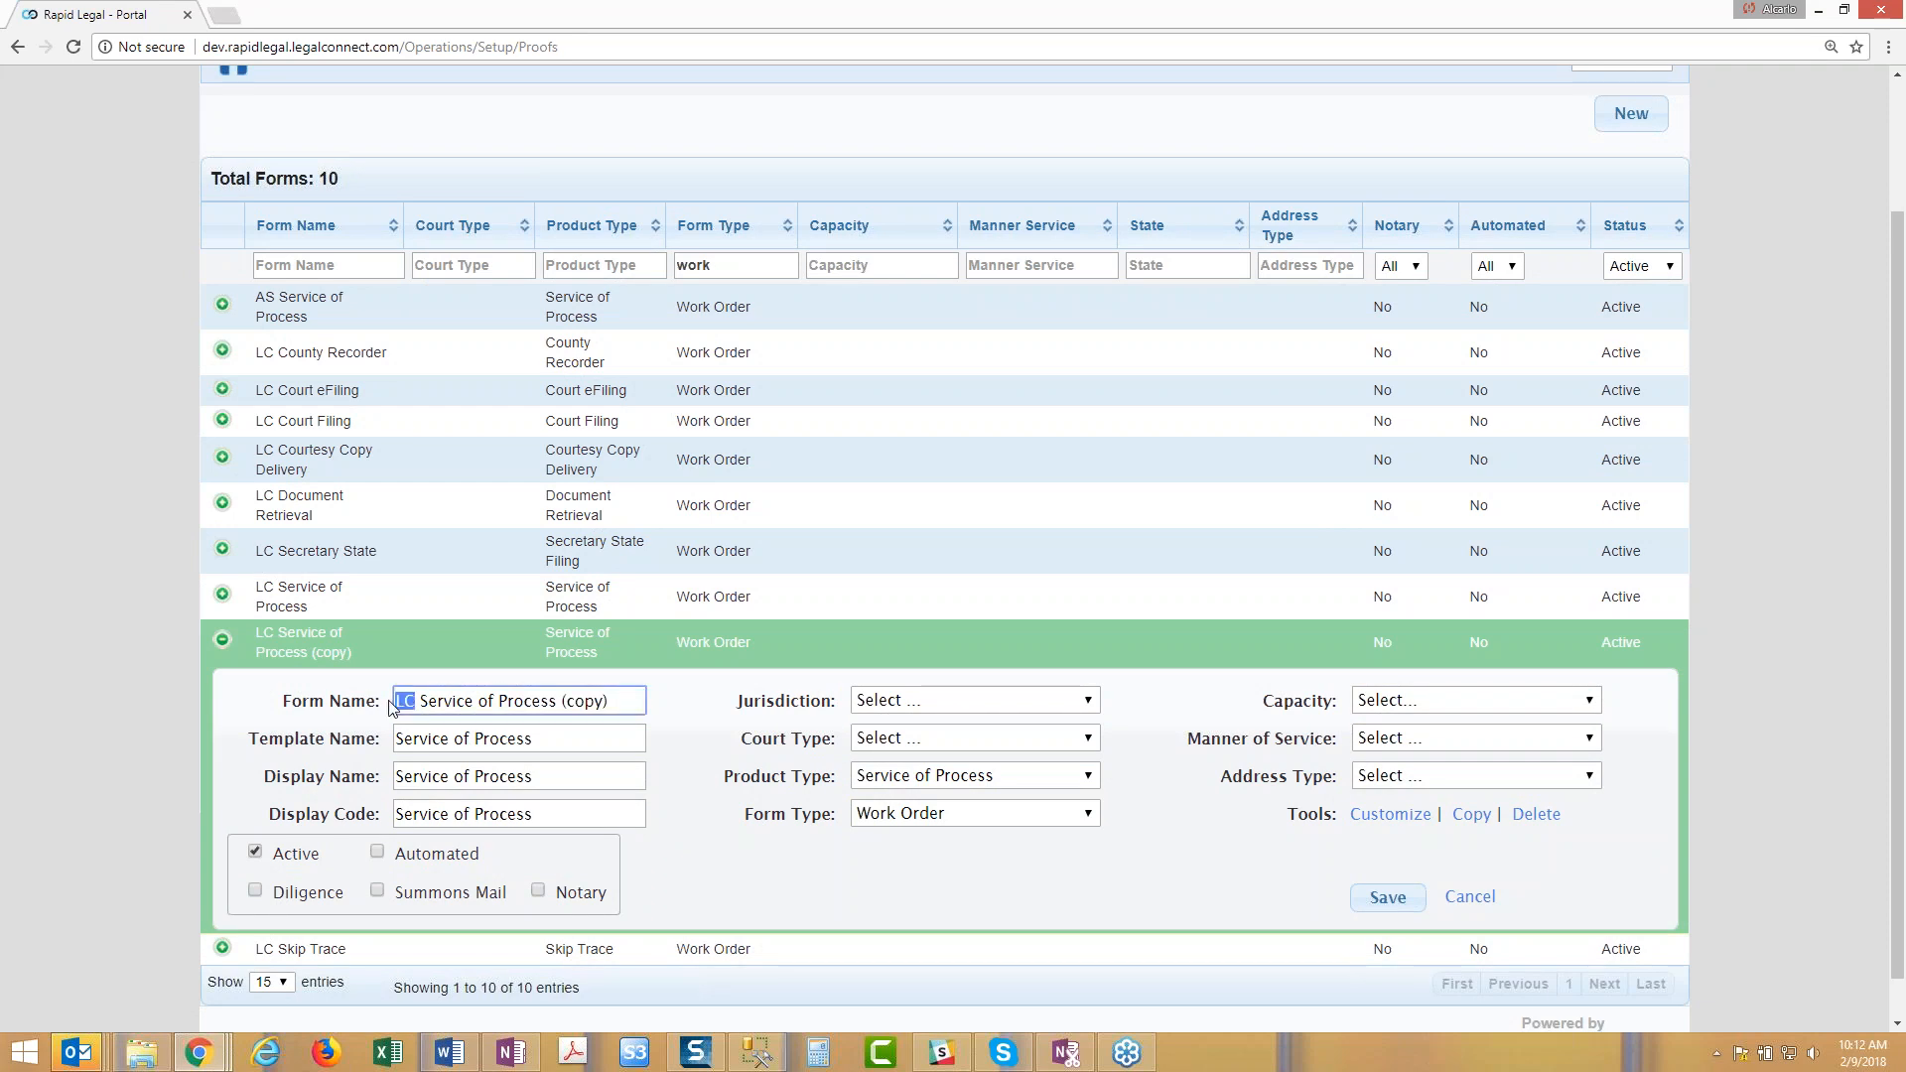
text(AS)
drag(606, 705, 556, 702)
key(BackSpace)
click(1387, 898)
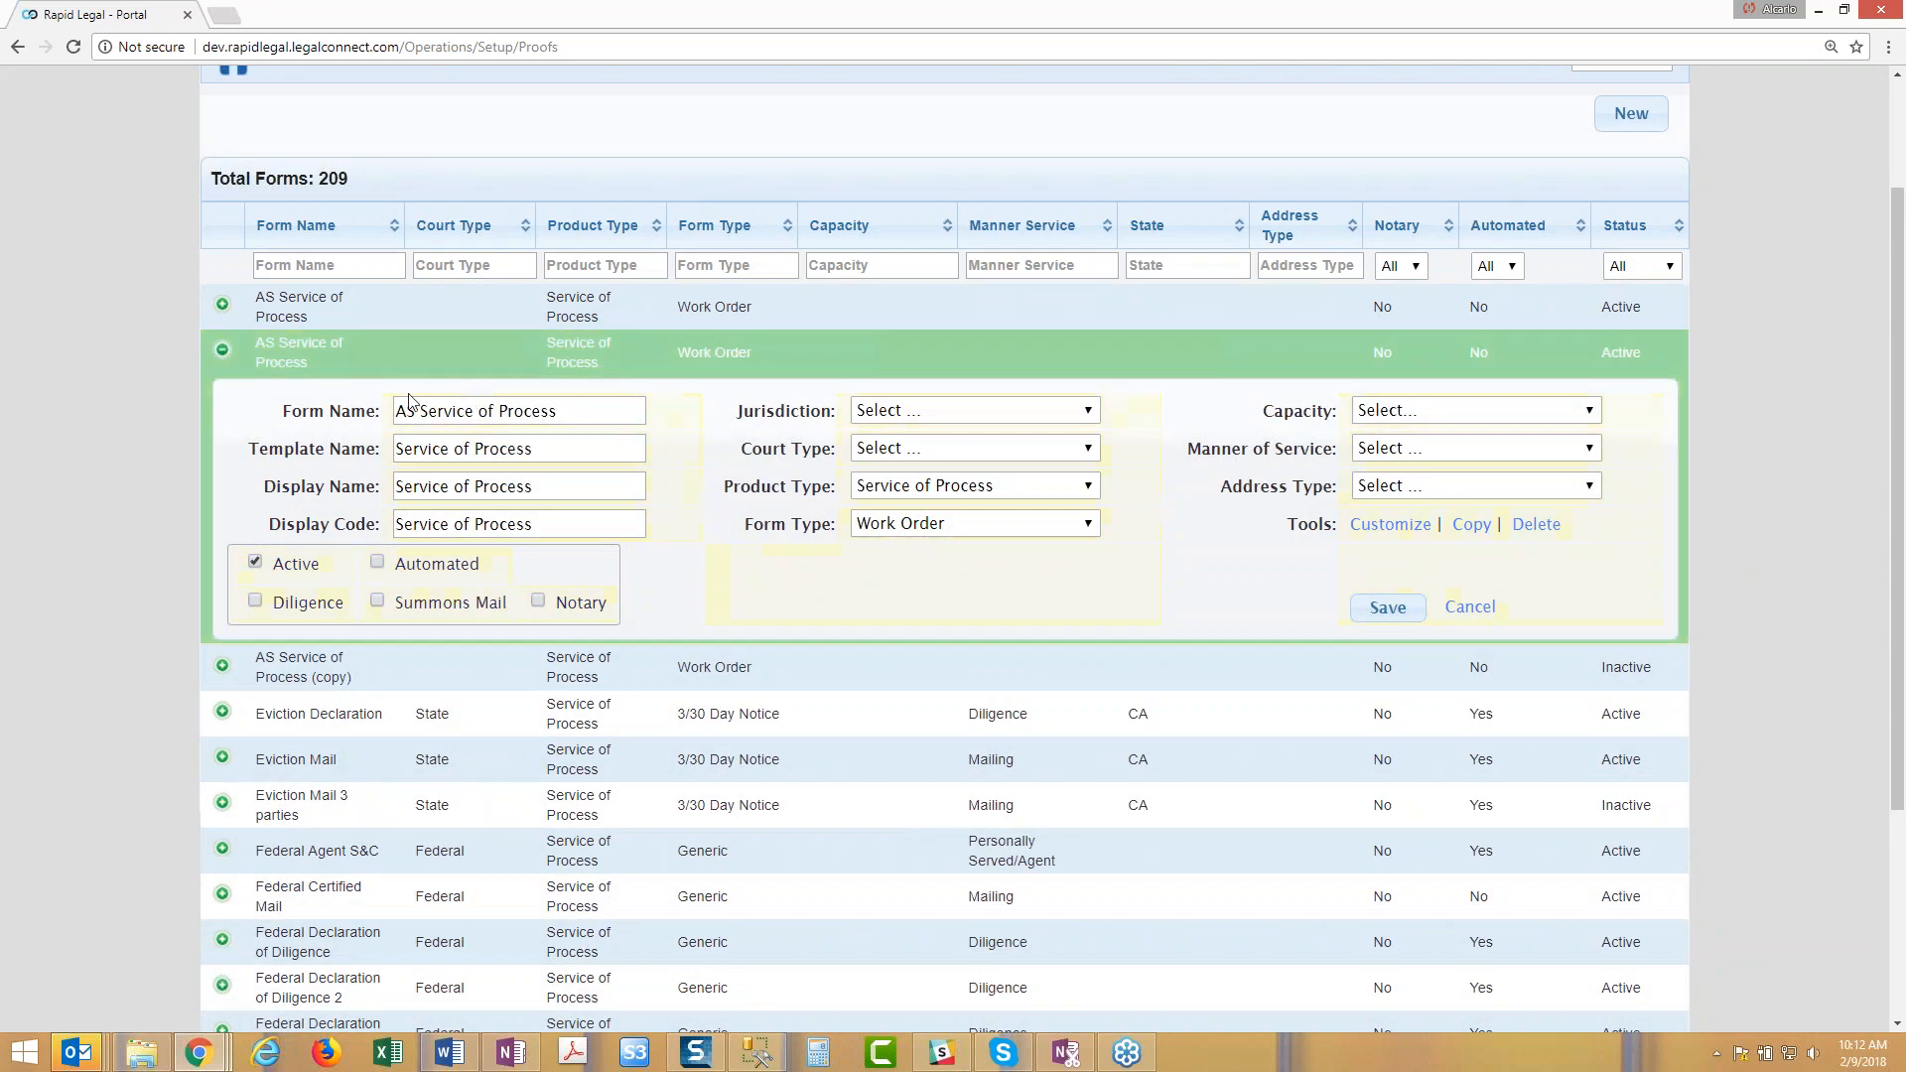
Step: Filter the forms by form type "work" and open the second AS Service of Process form's template for customizing
click(736, 268)
text(work)
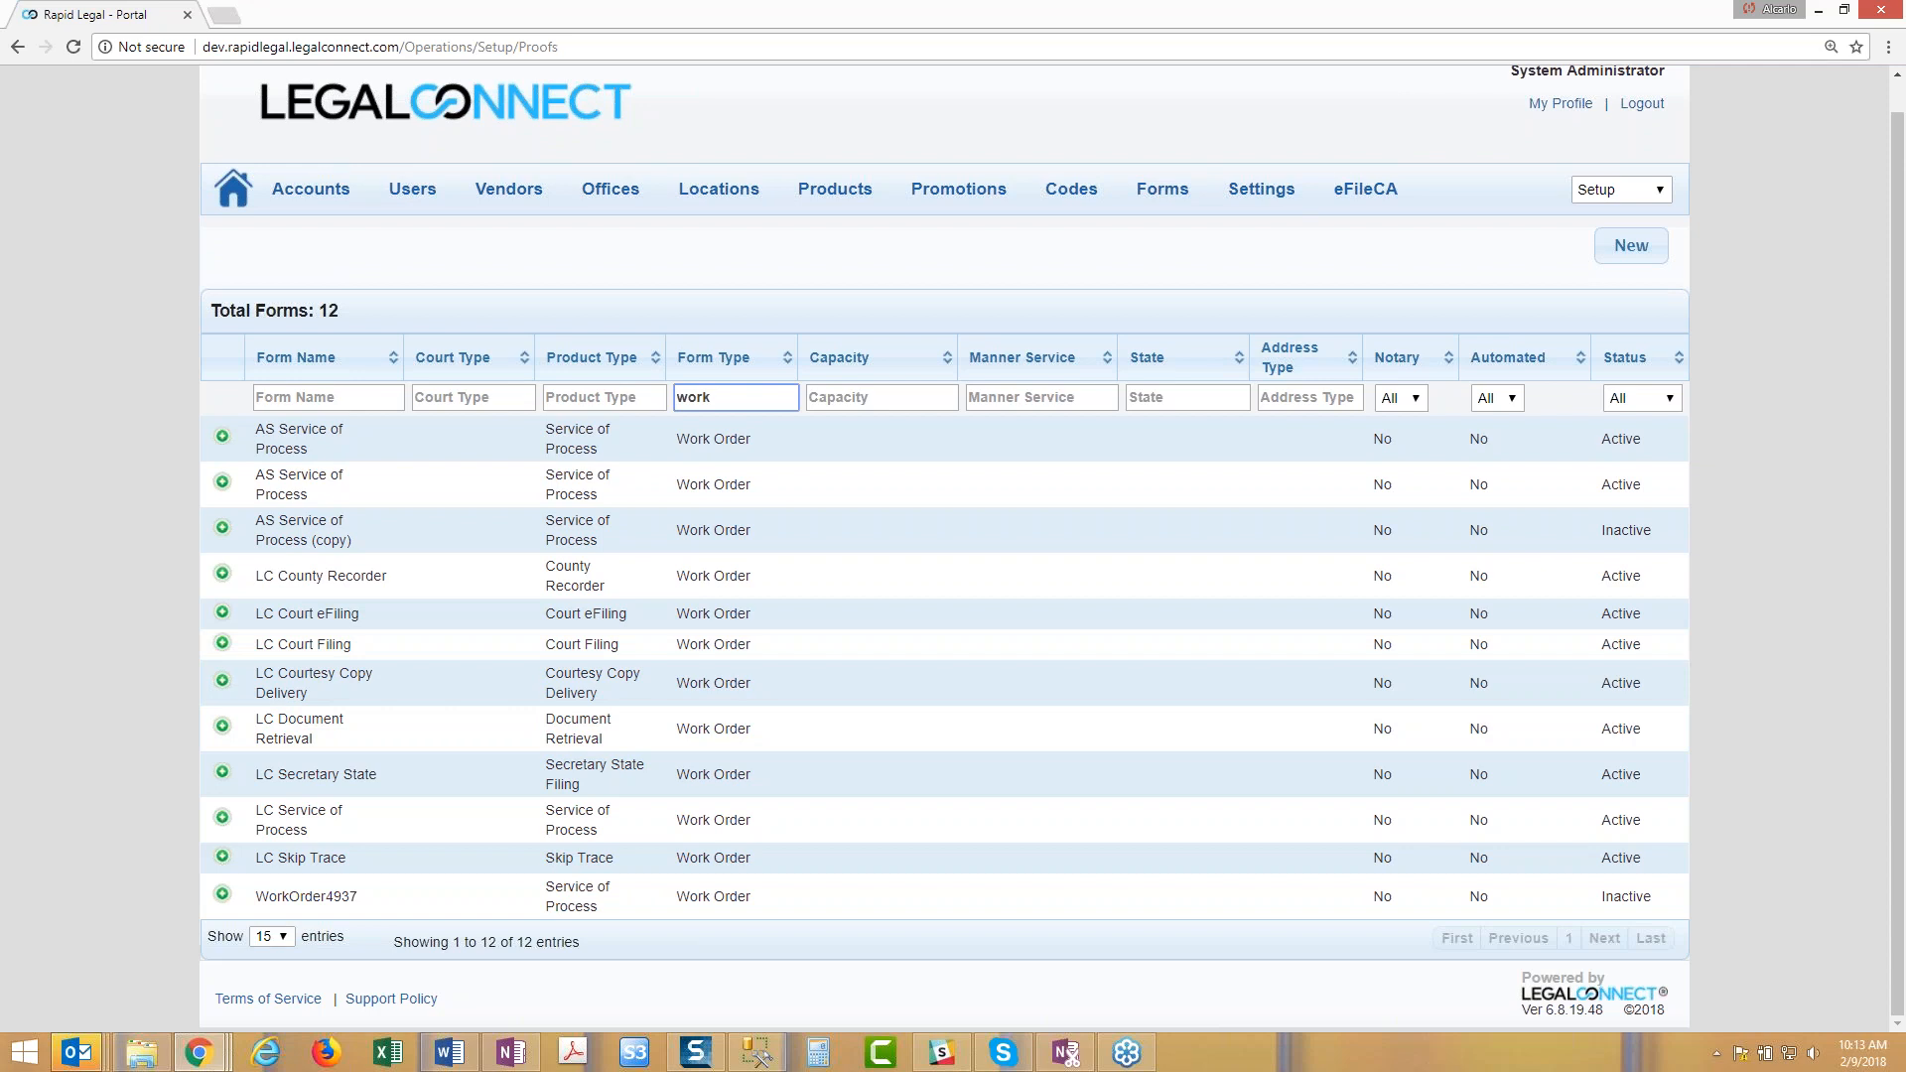
key(alt+Tab)
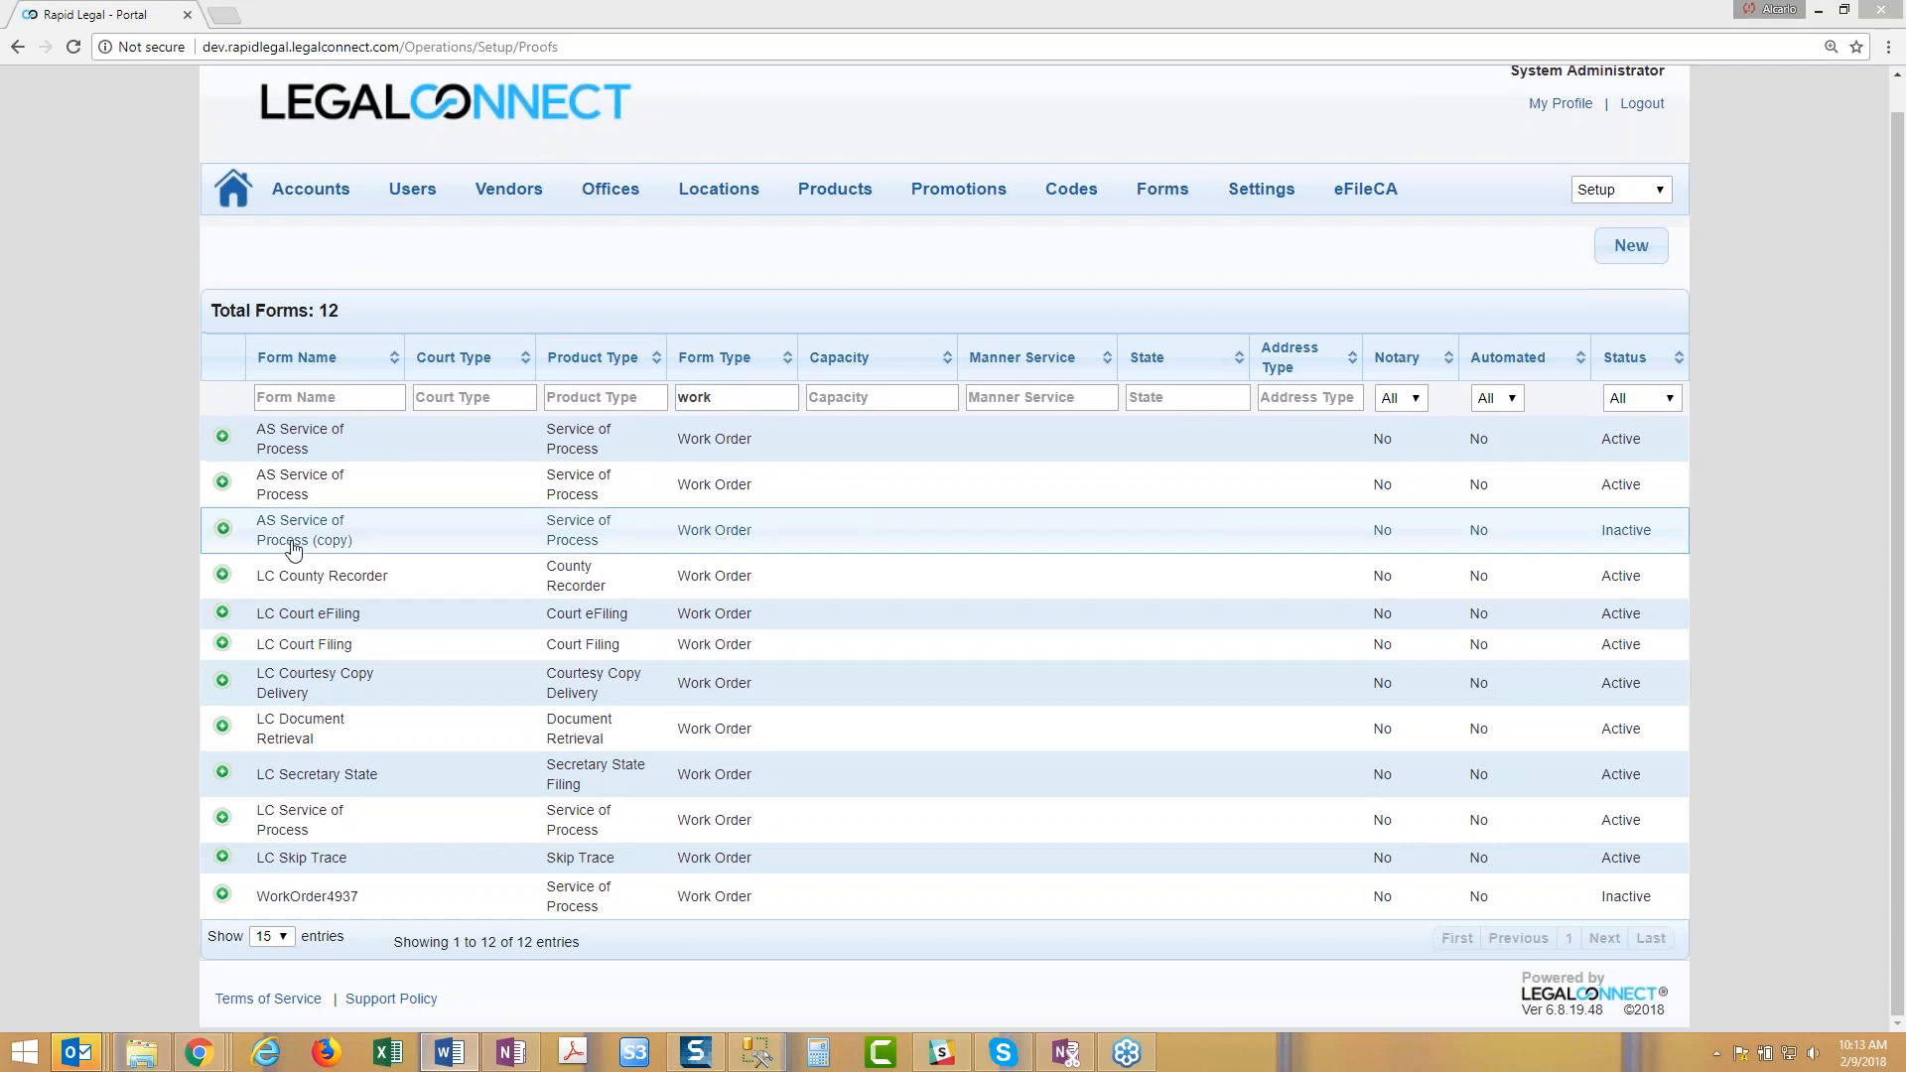
click(529, 497)
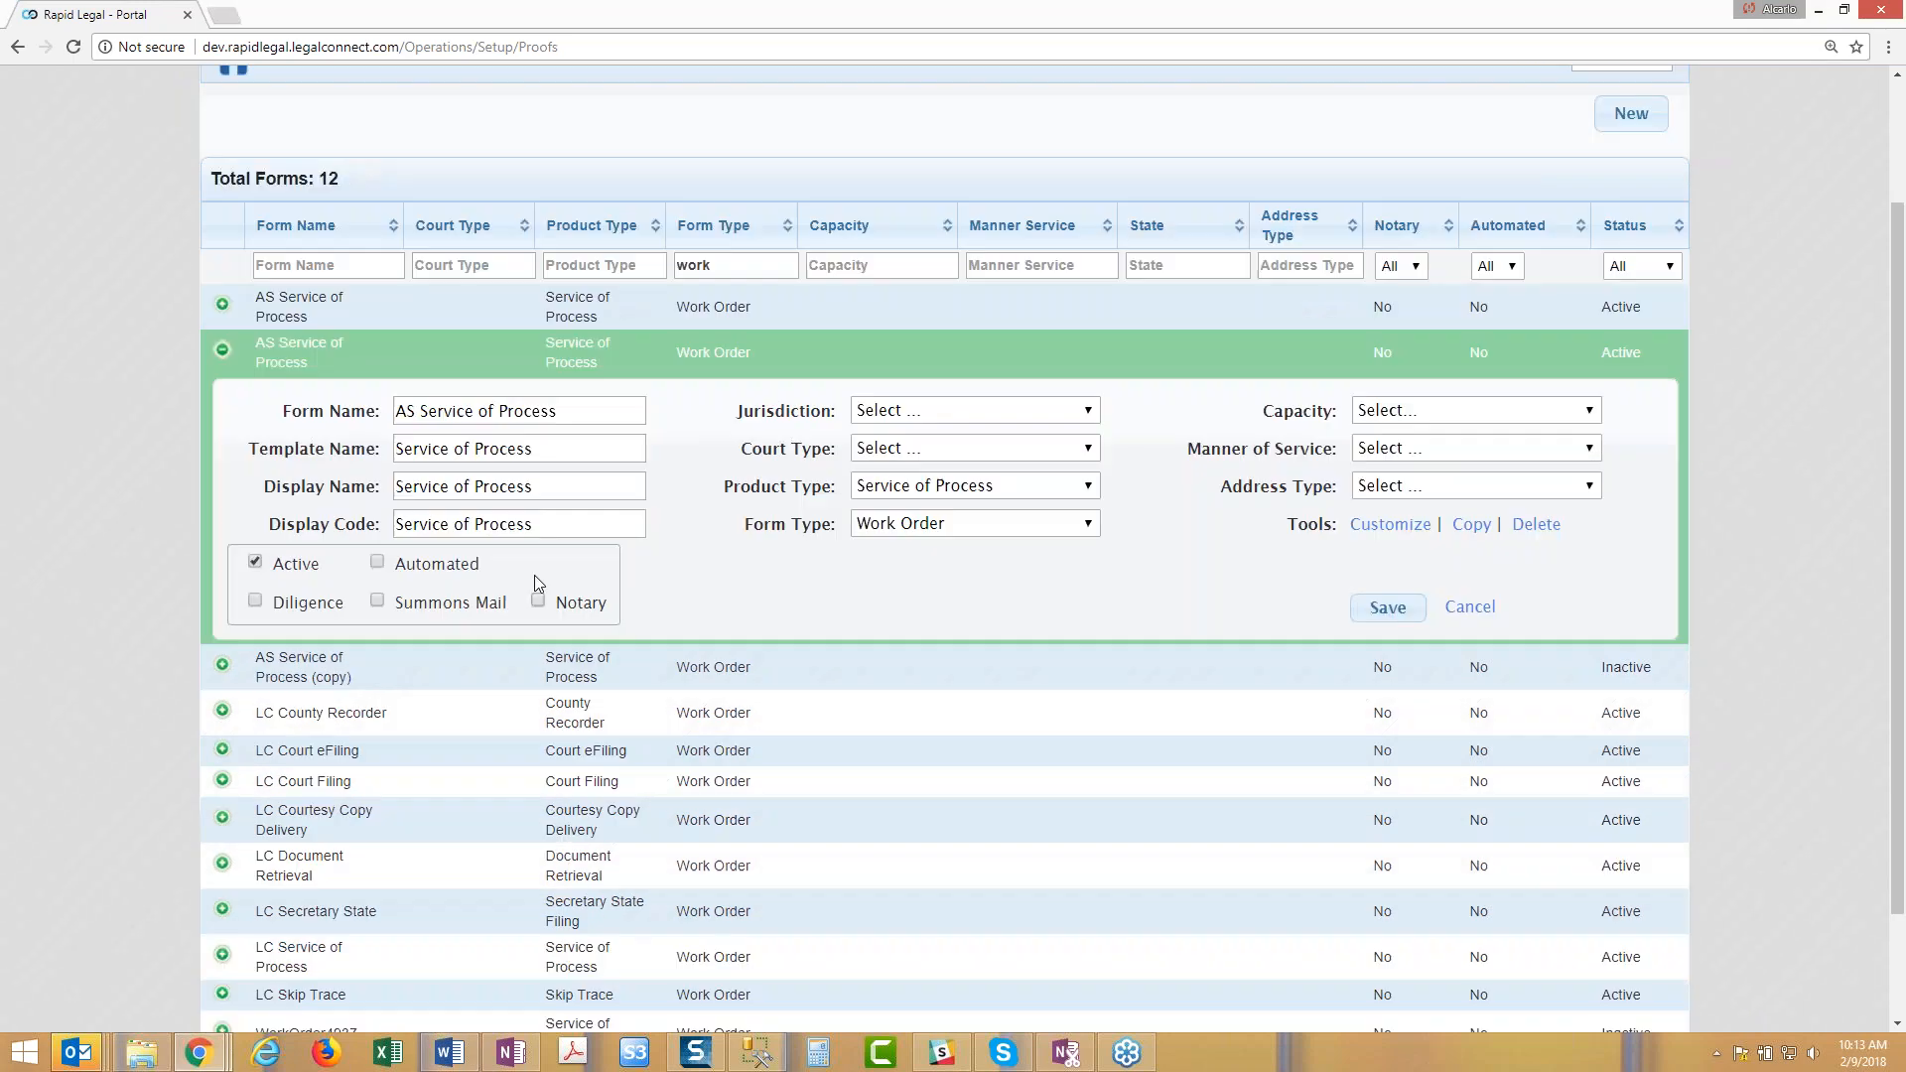
scroll(539, 559, down, 1)
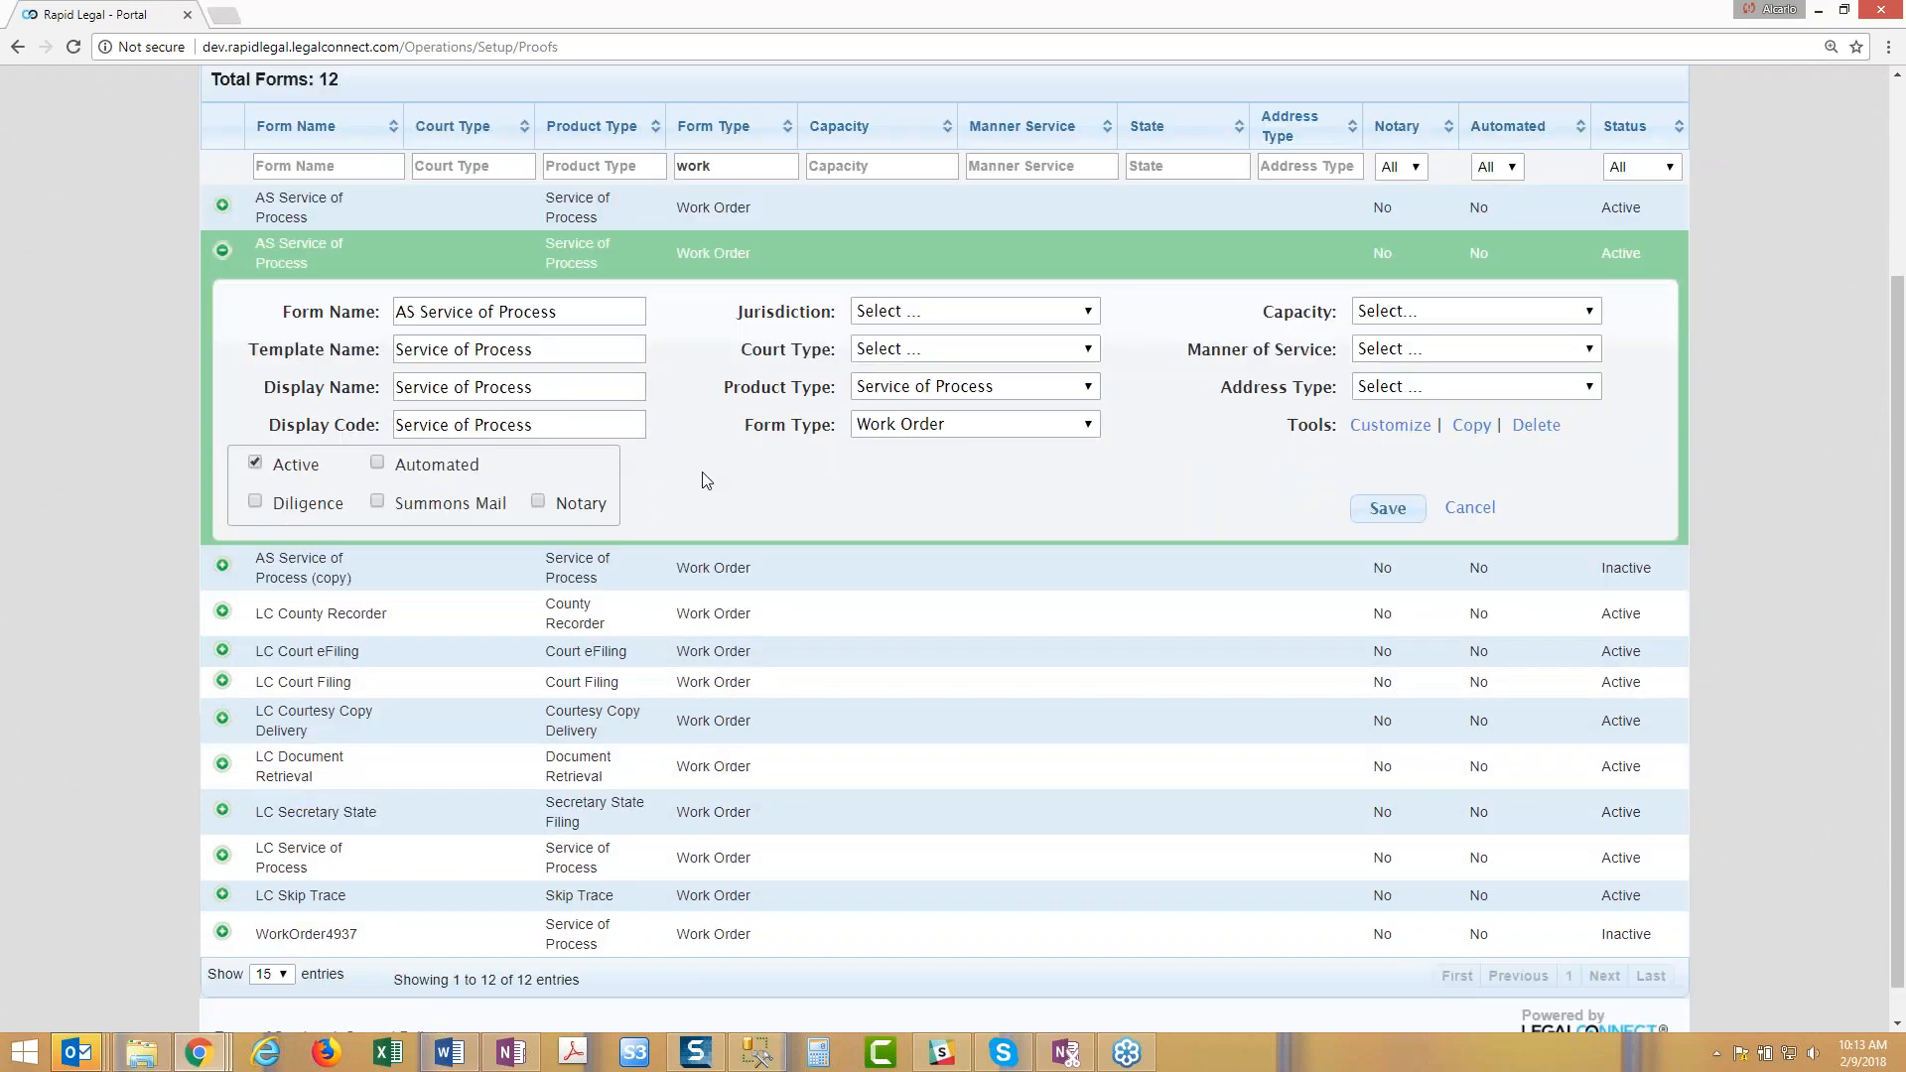
click(1381, 429)
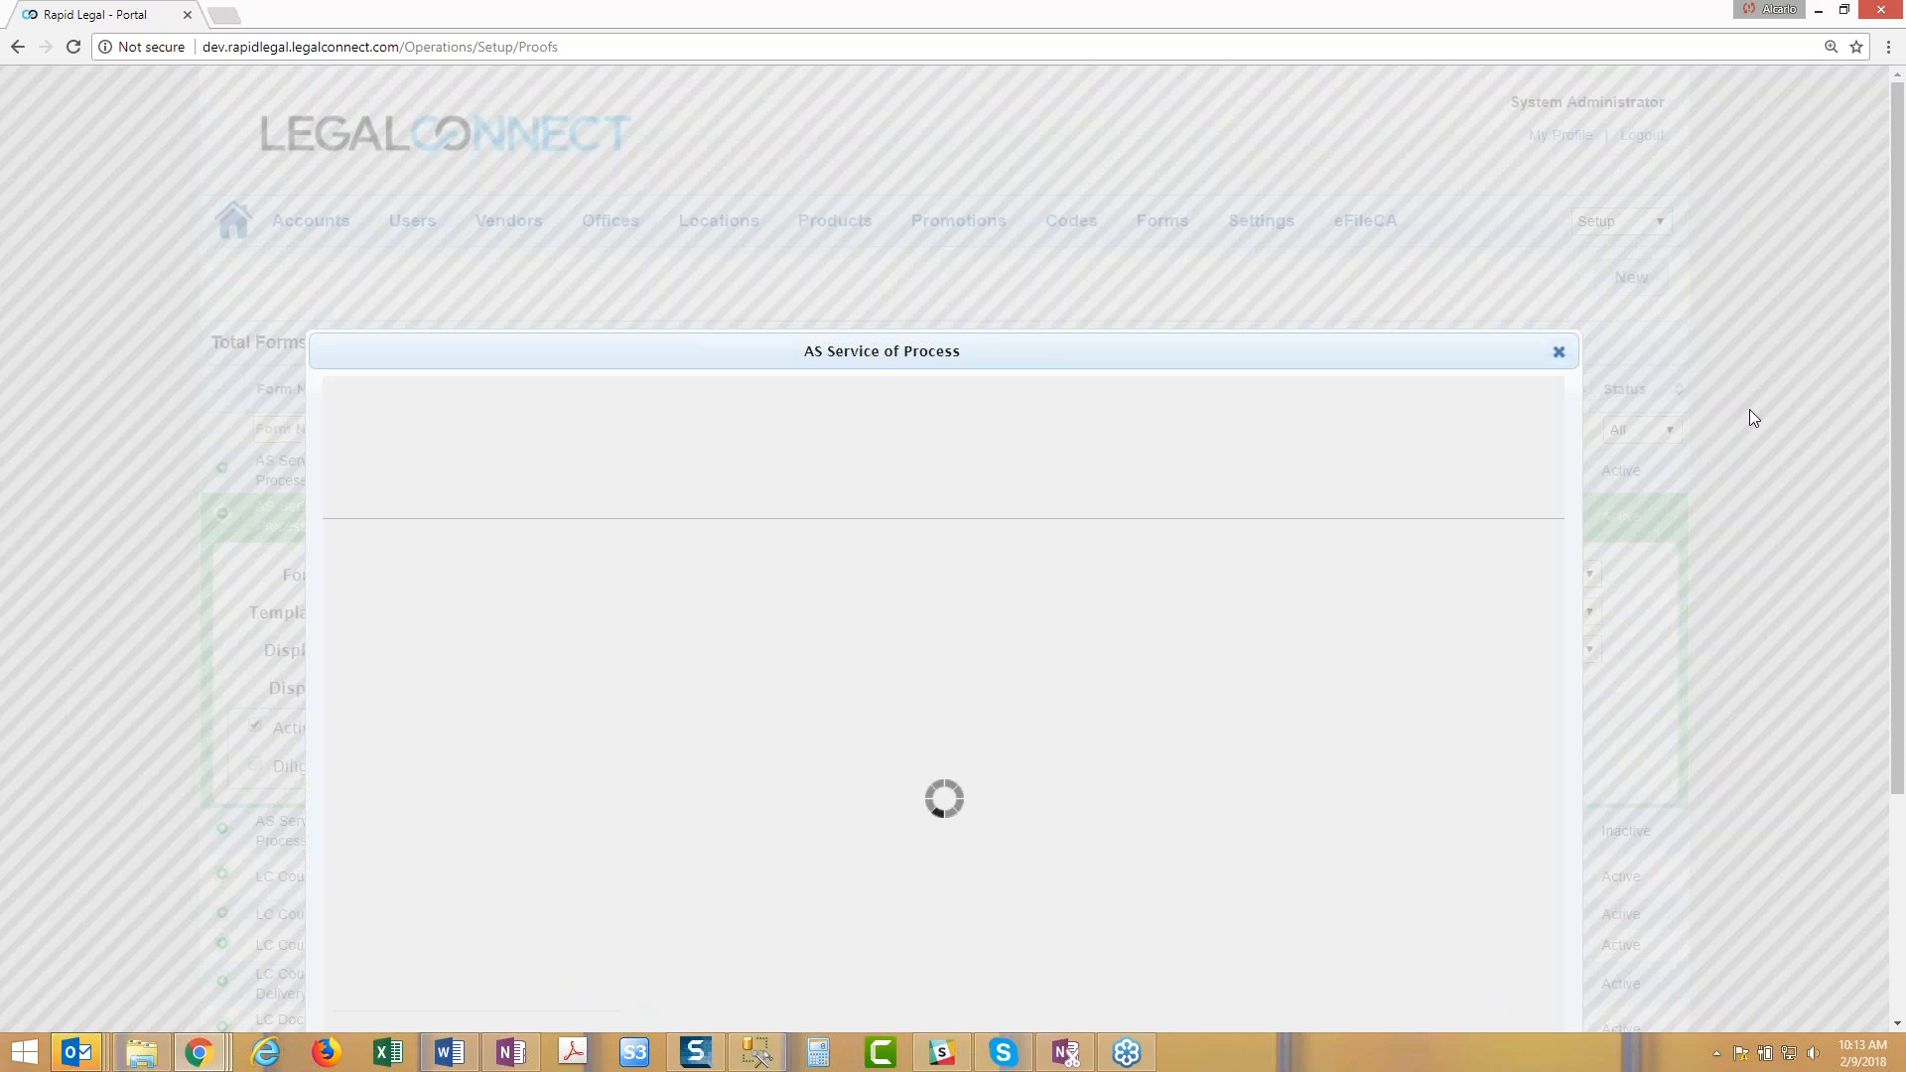
scroll(1751, 411, down, 3)
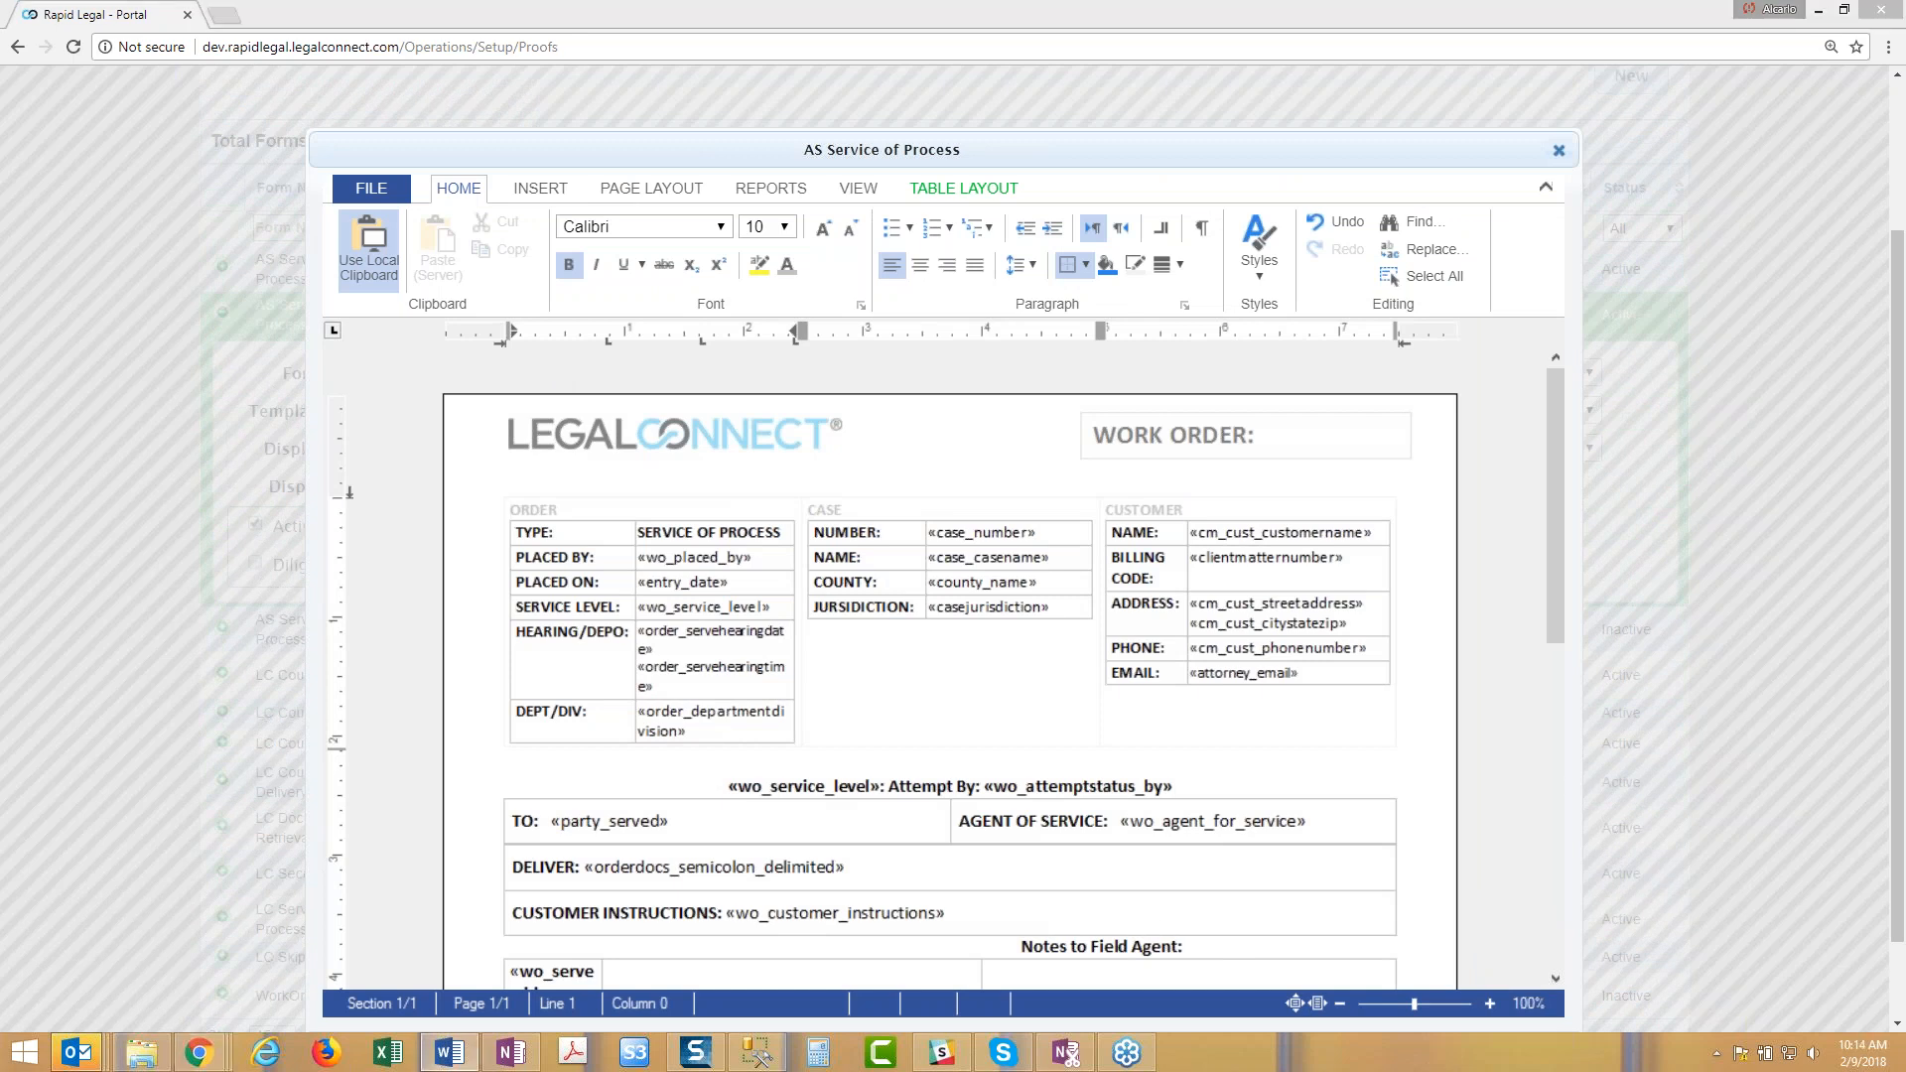
Step: Format the TYPE: label in the ORDER table as 12-point Gulim
click(784, 227)
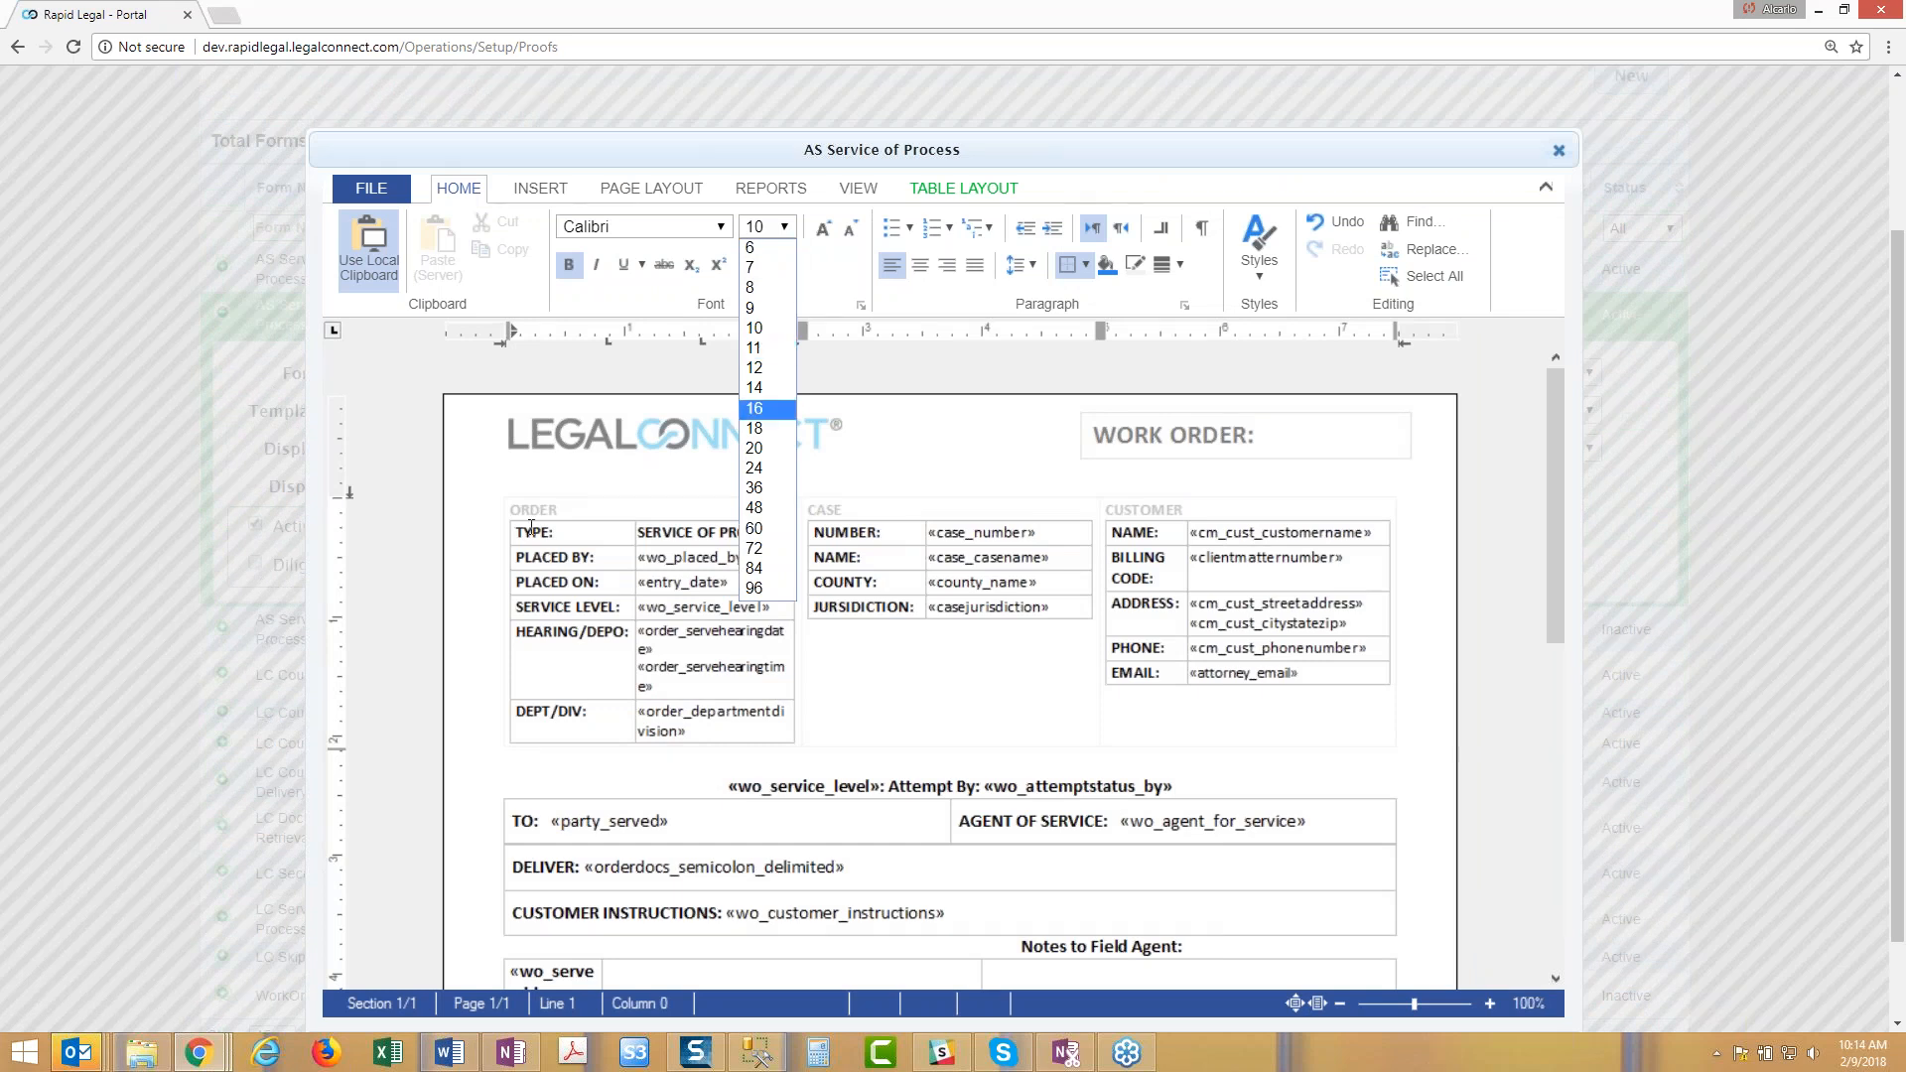
drag(531, 533, 552, 712)
drag(554, 533, 518, 533)
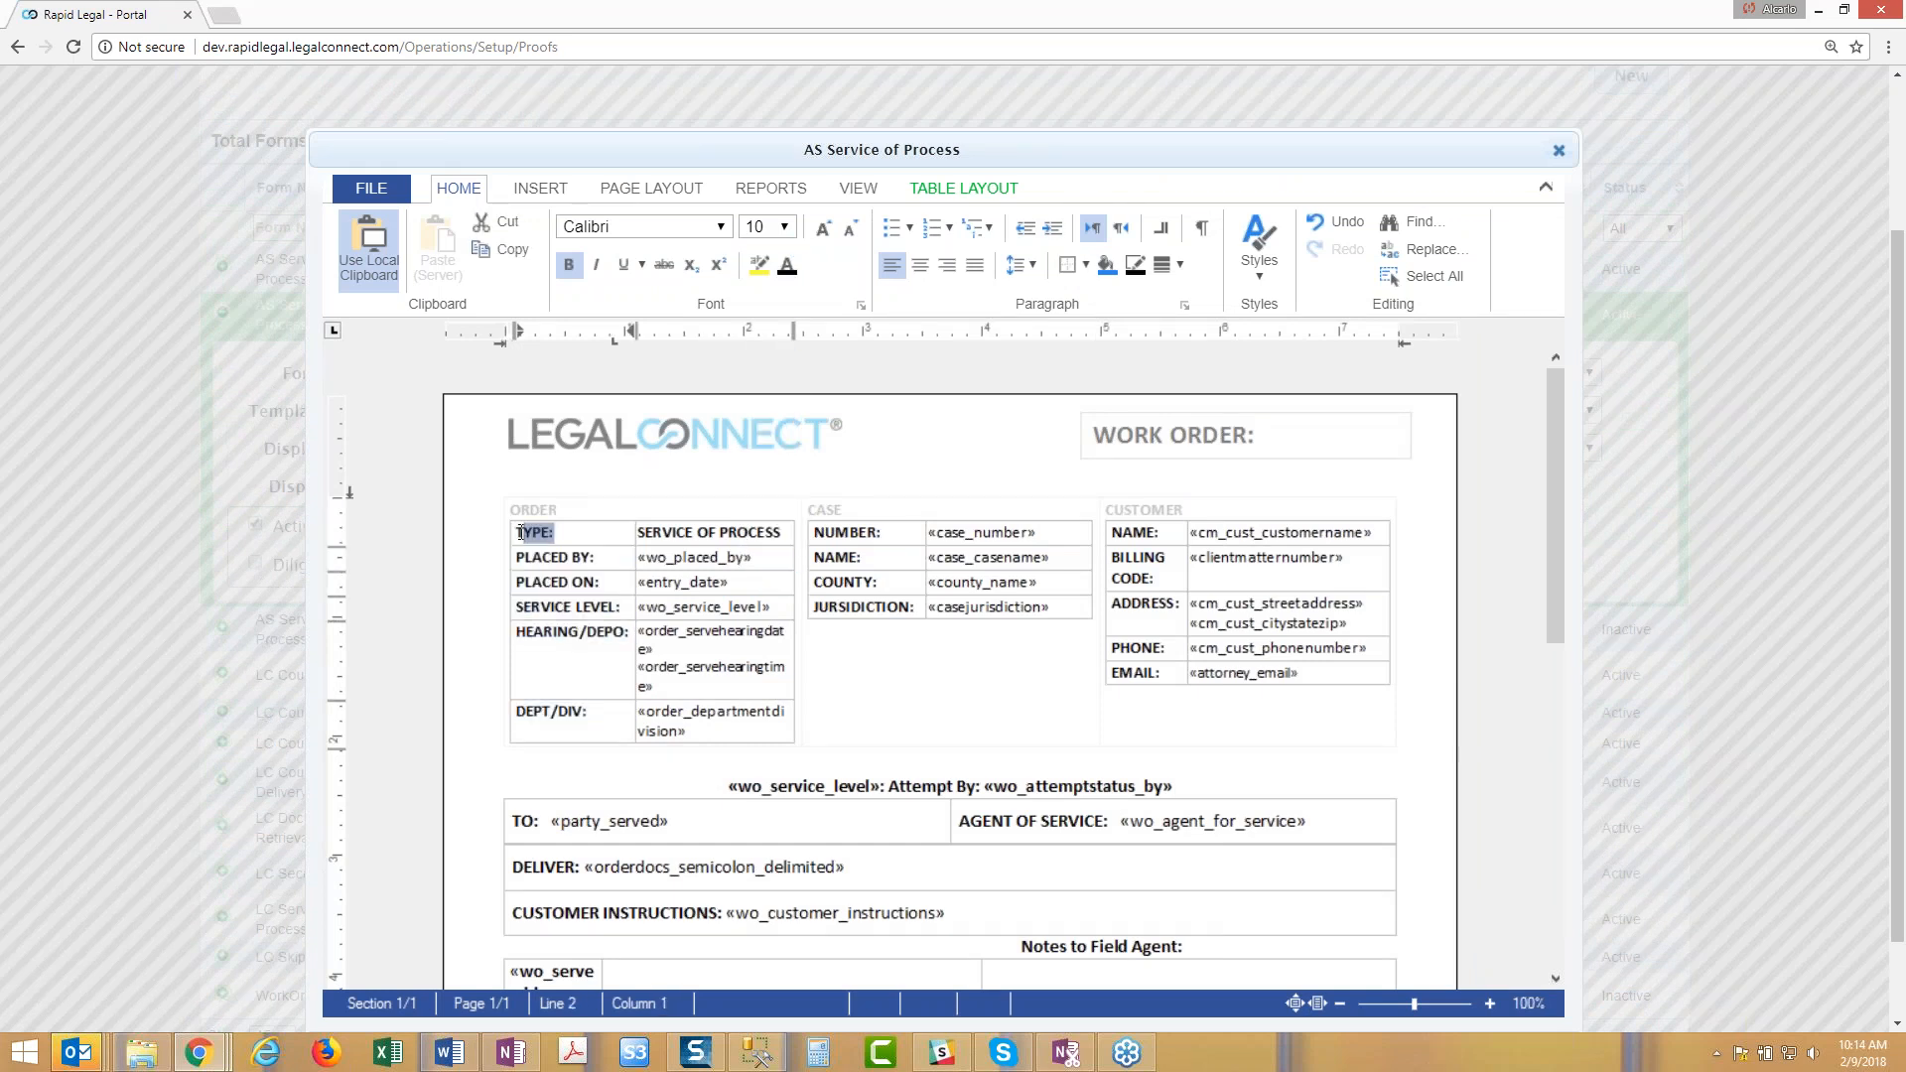
click(785, 226)
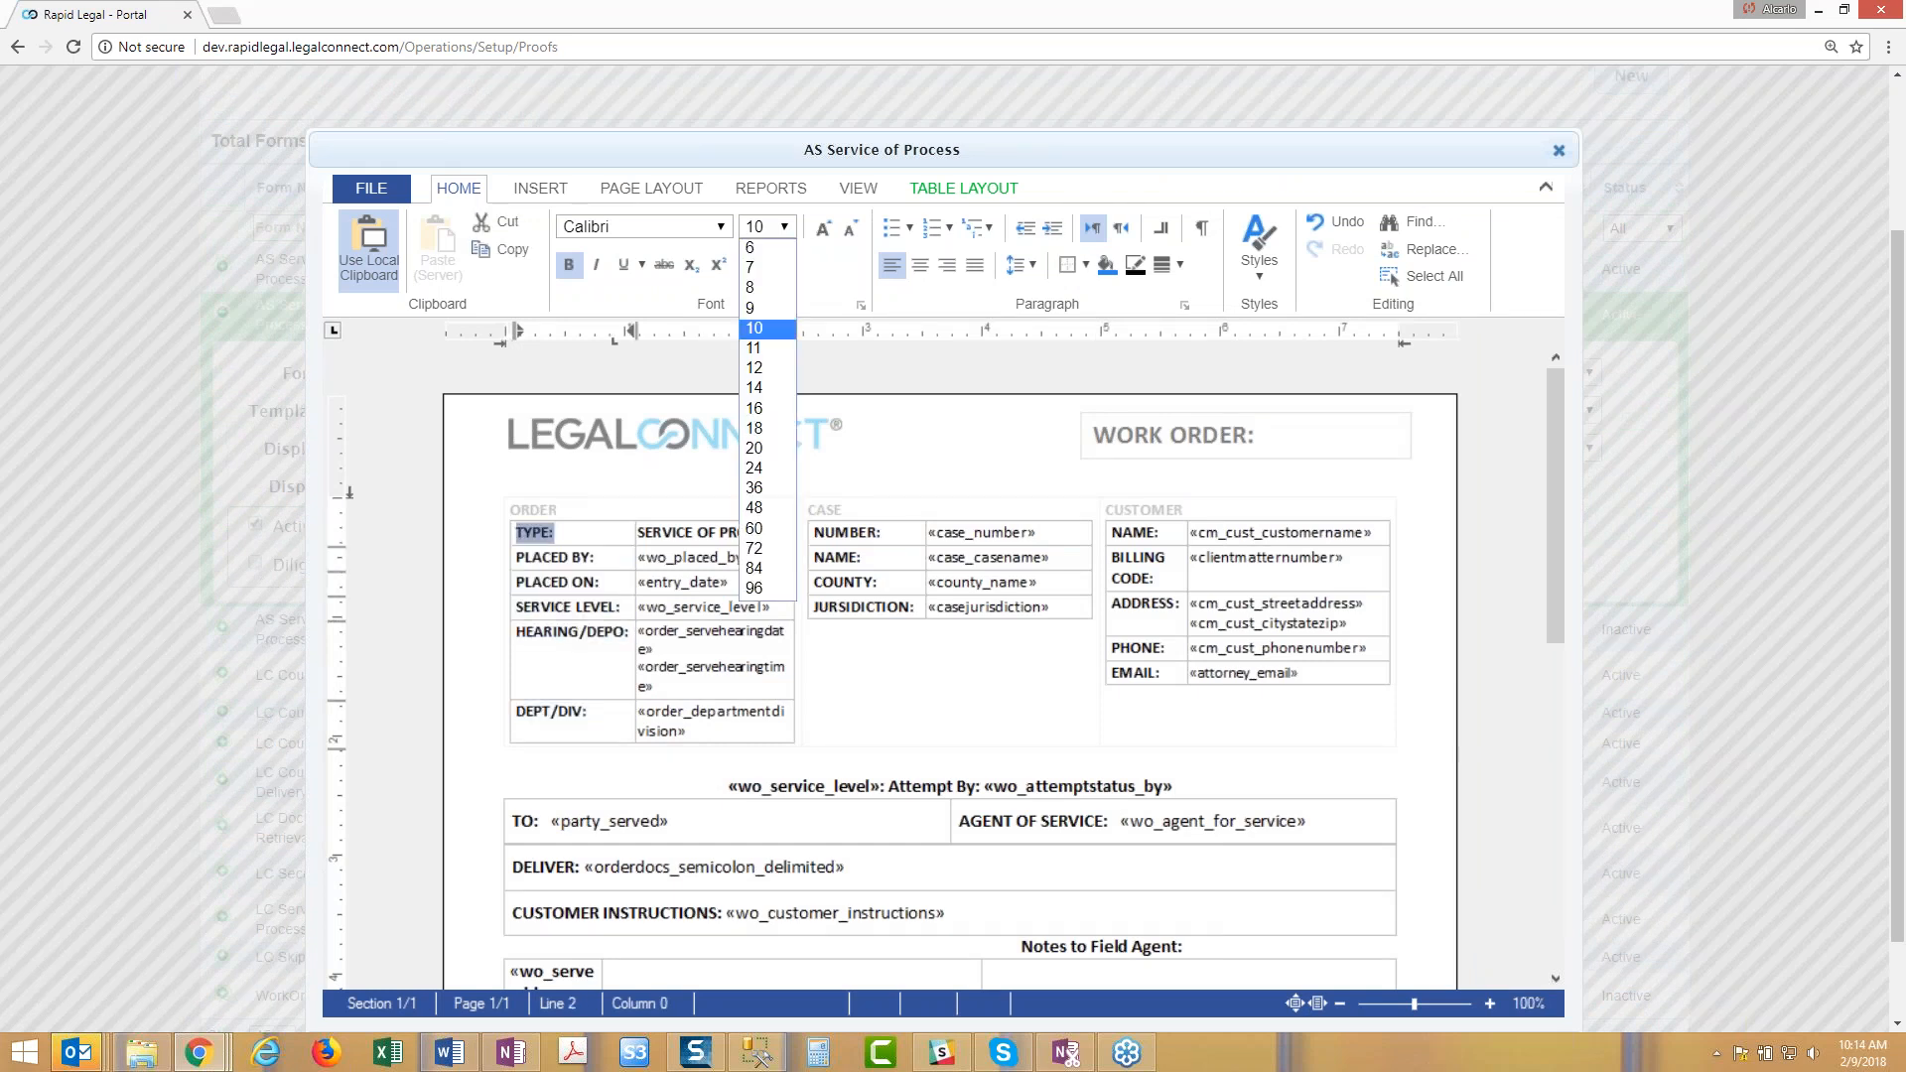
click(764, 374)
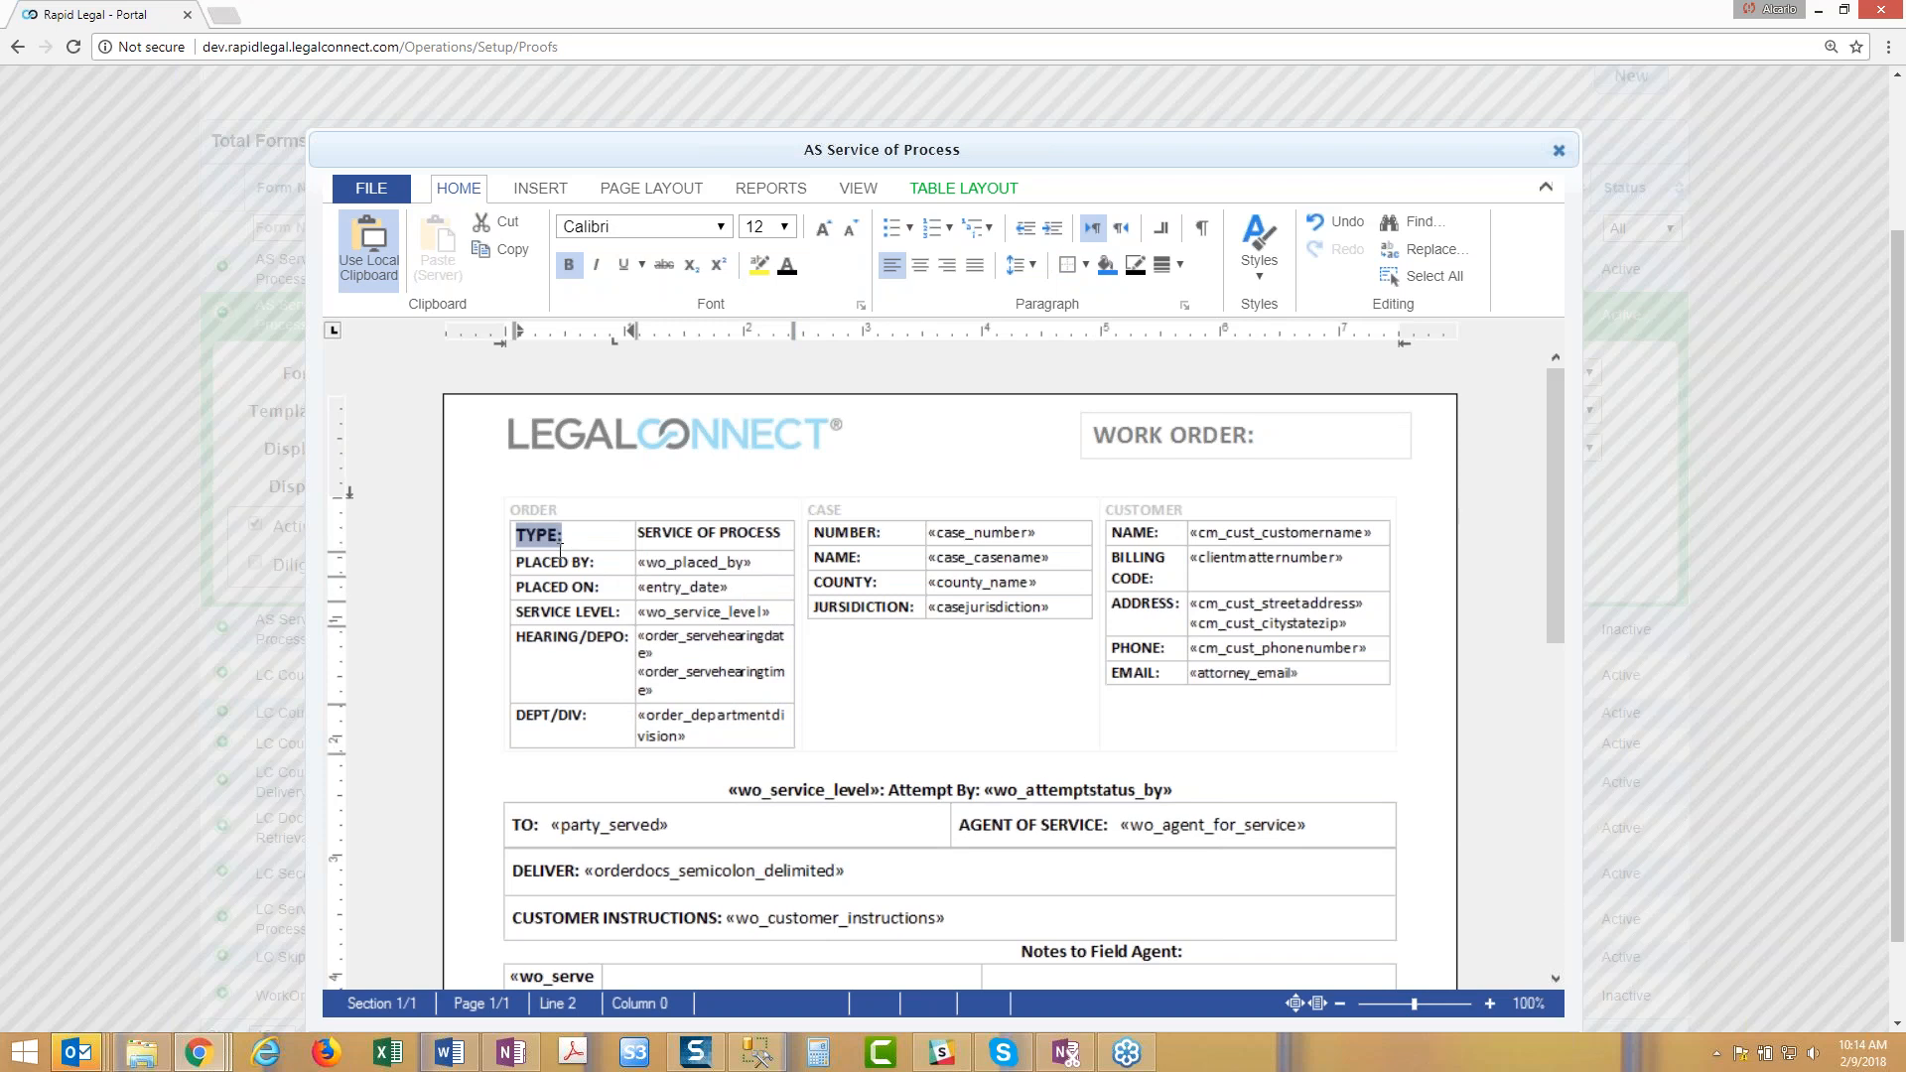
click(720, 228)
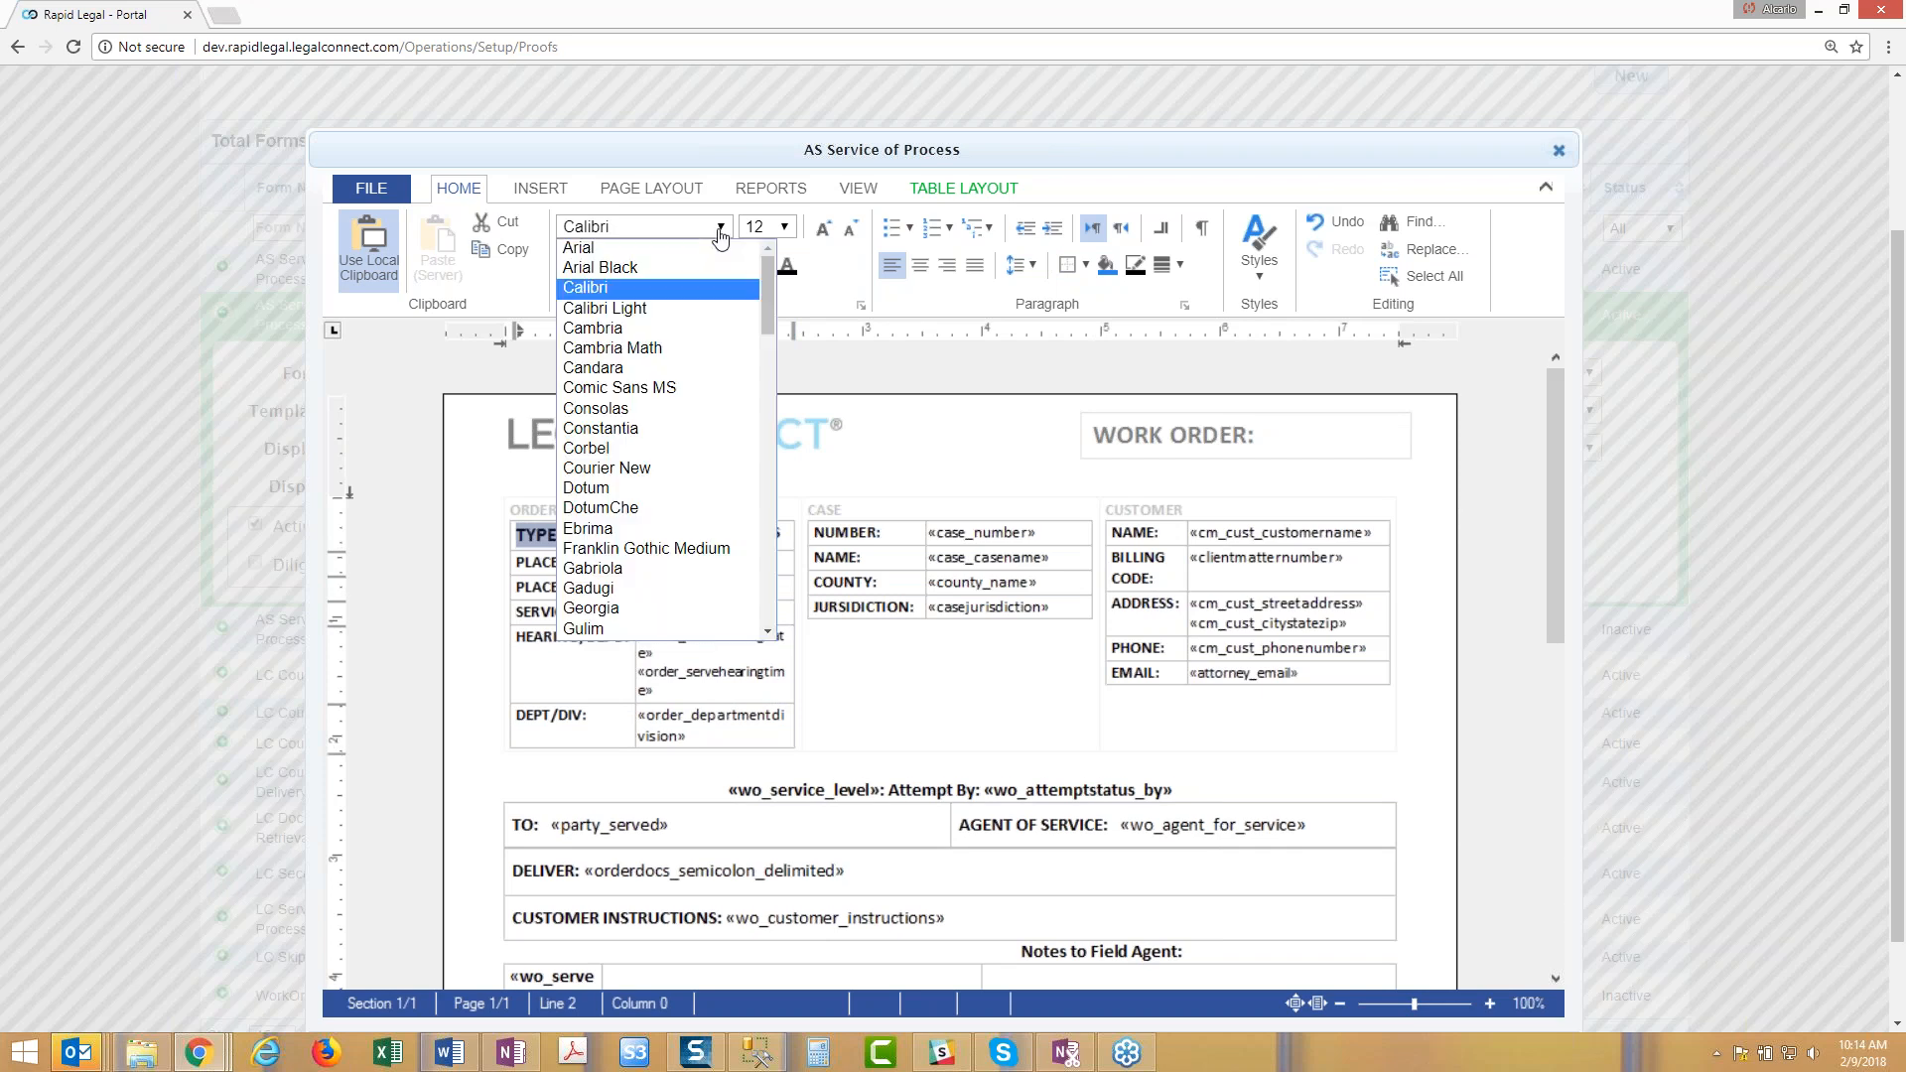
click(595, 632)
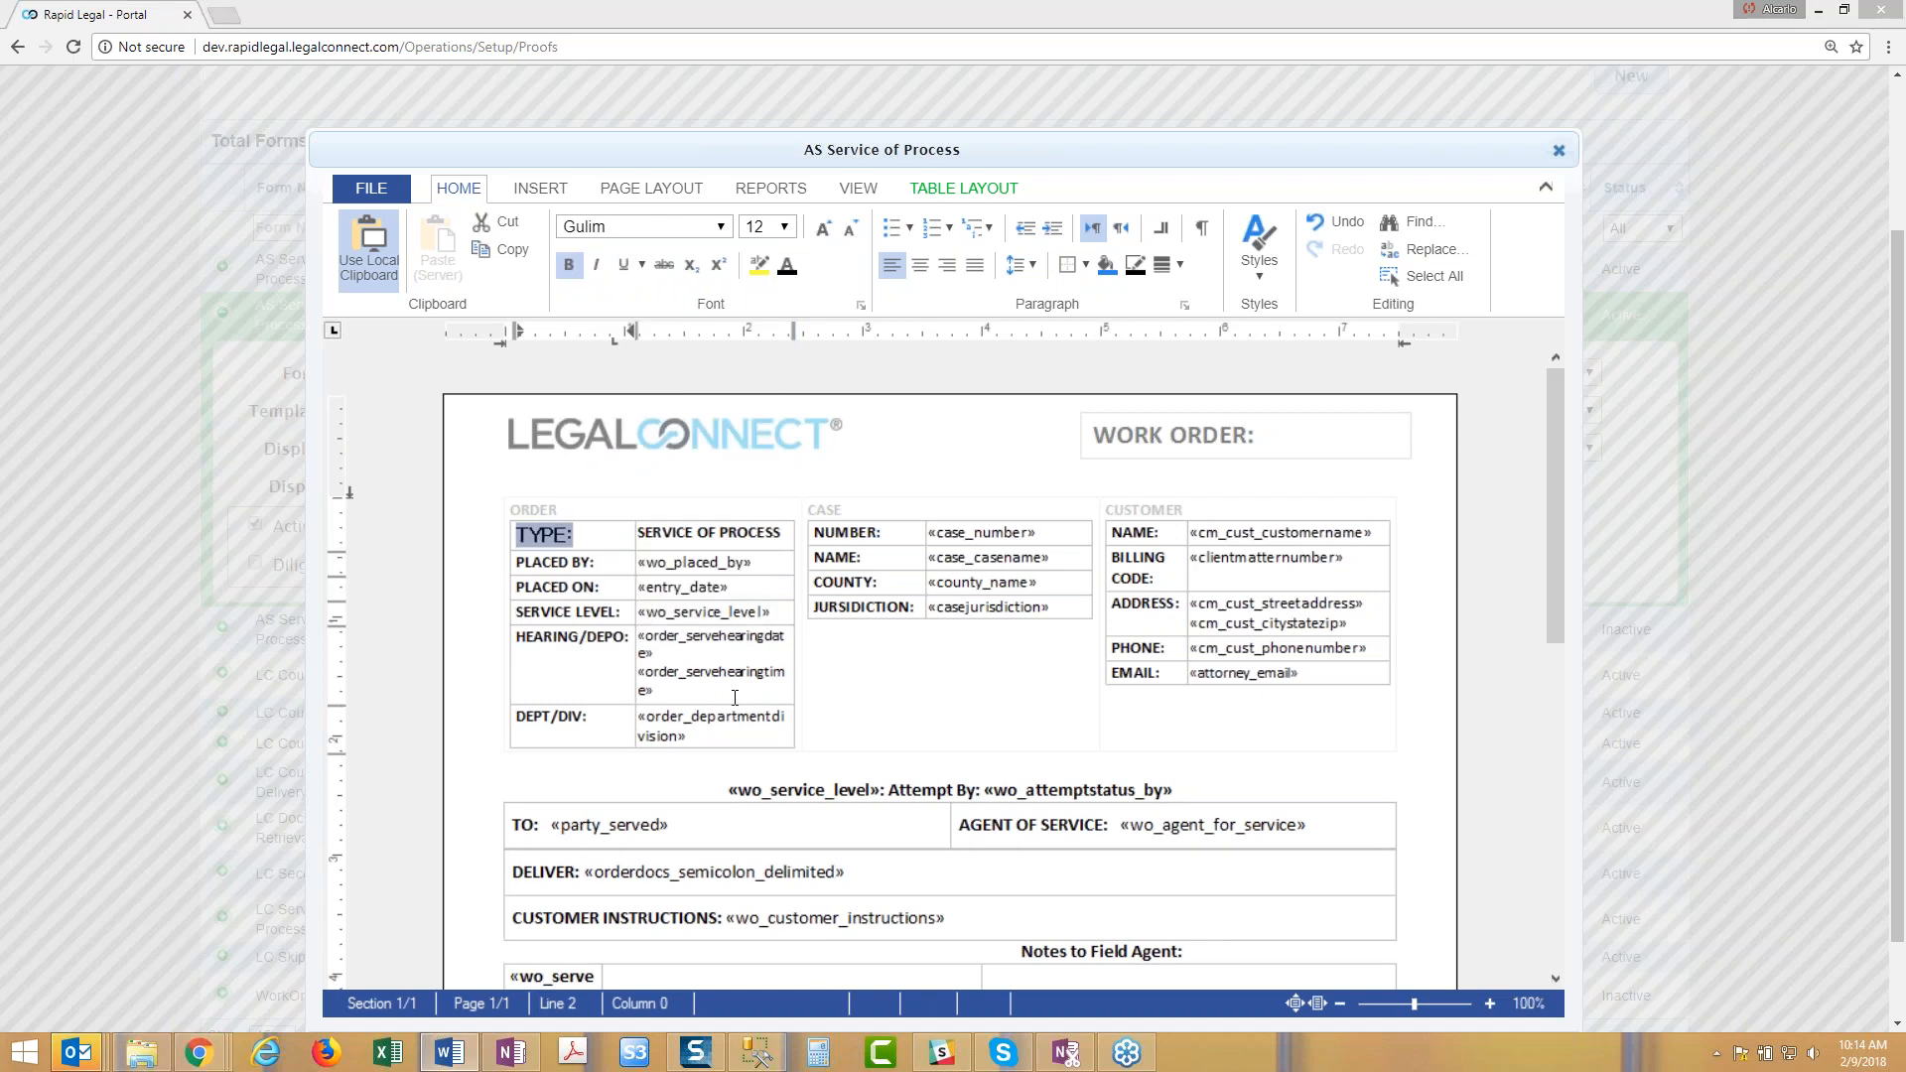
Step: Replace the TYPE: label in the ORDER table with "Order"
triple_click(542, 536)
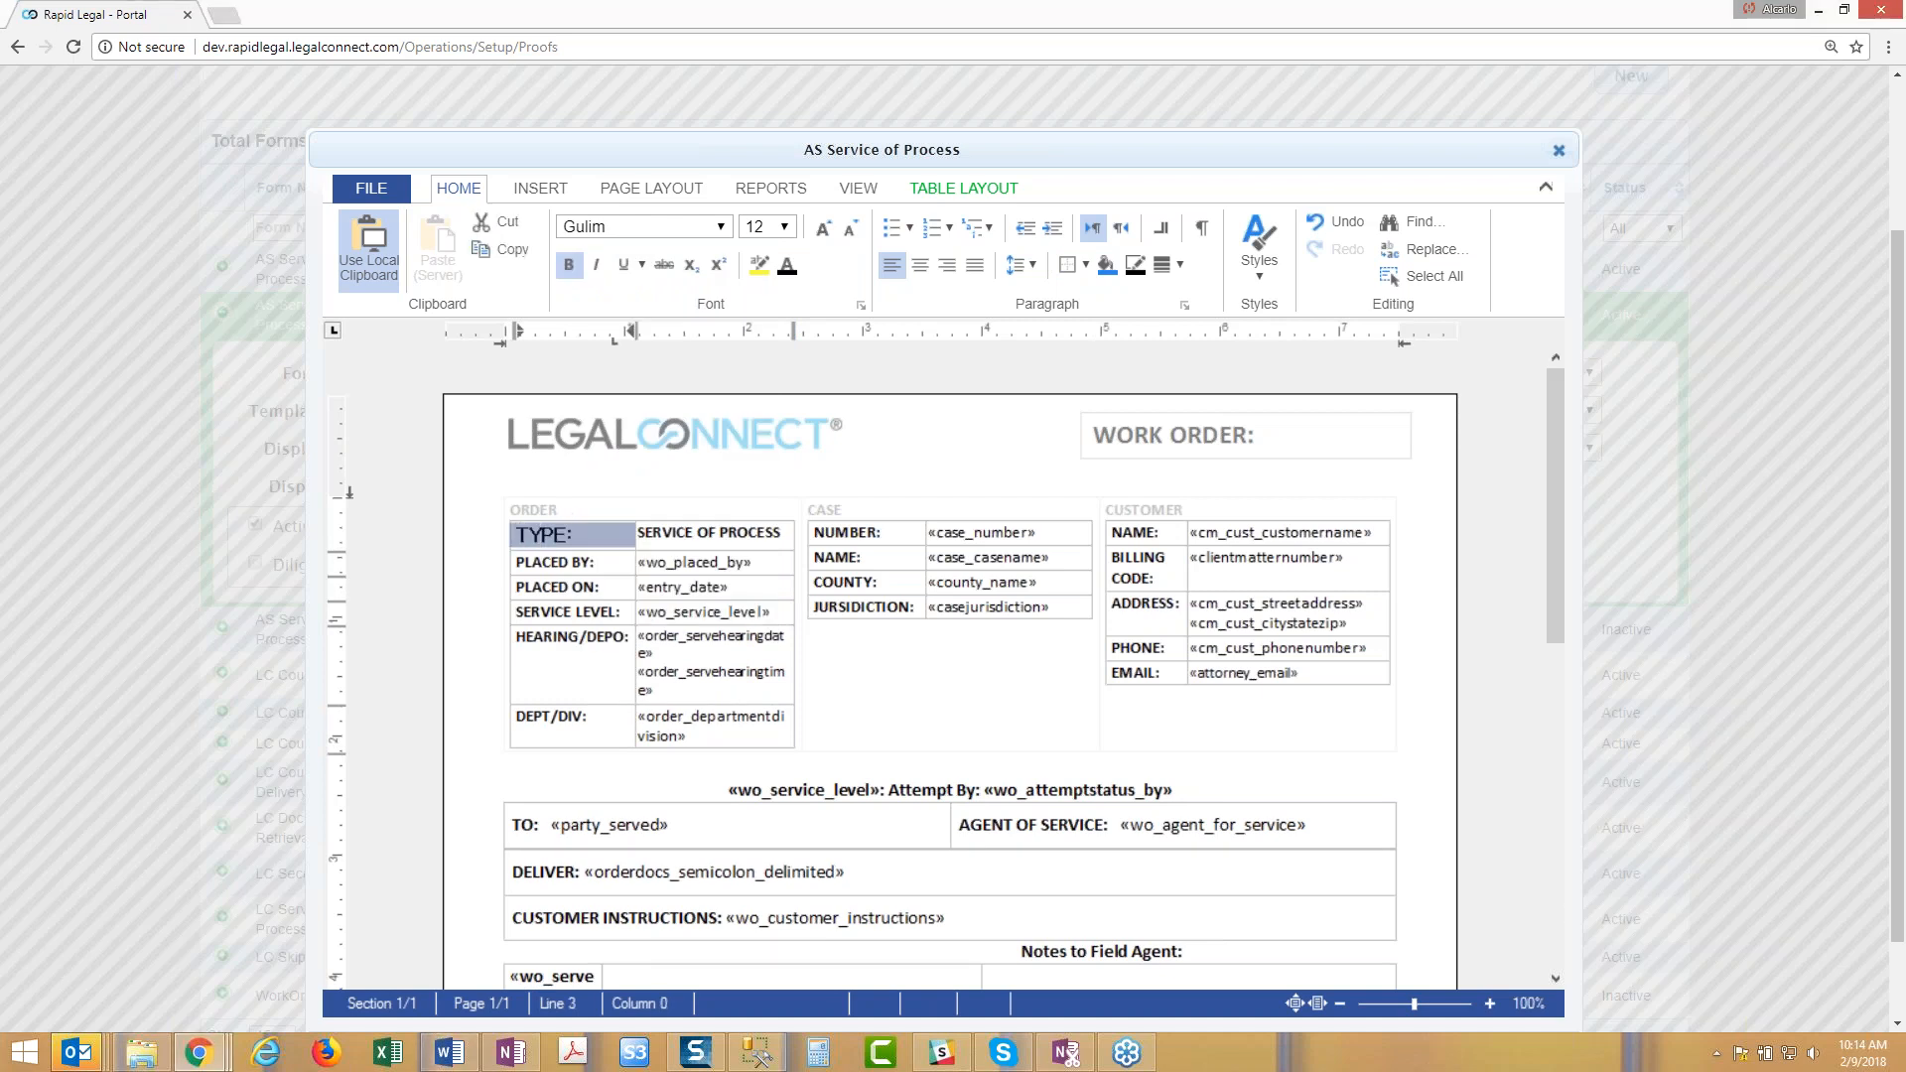
key(Delete)
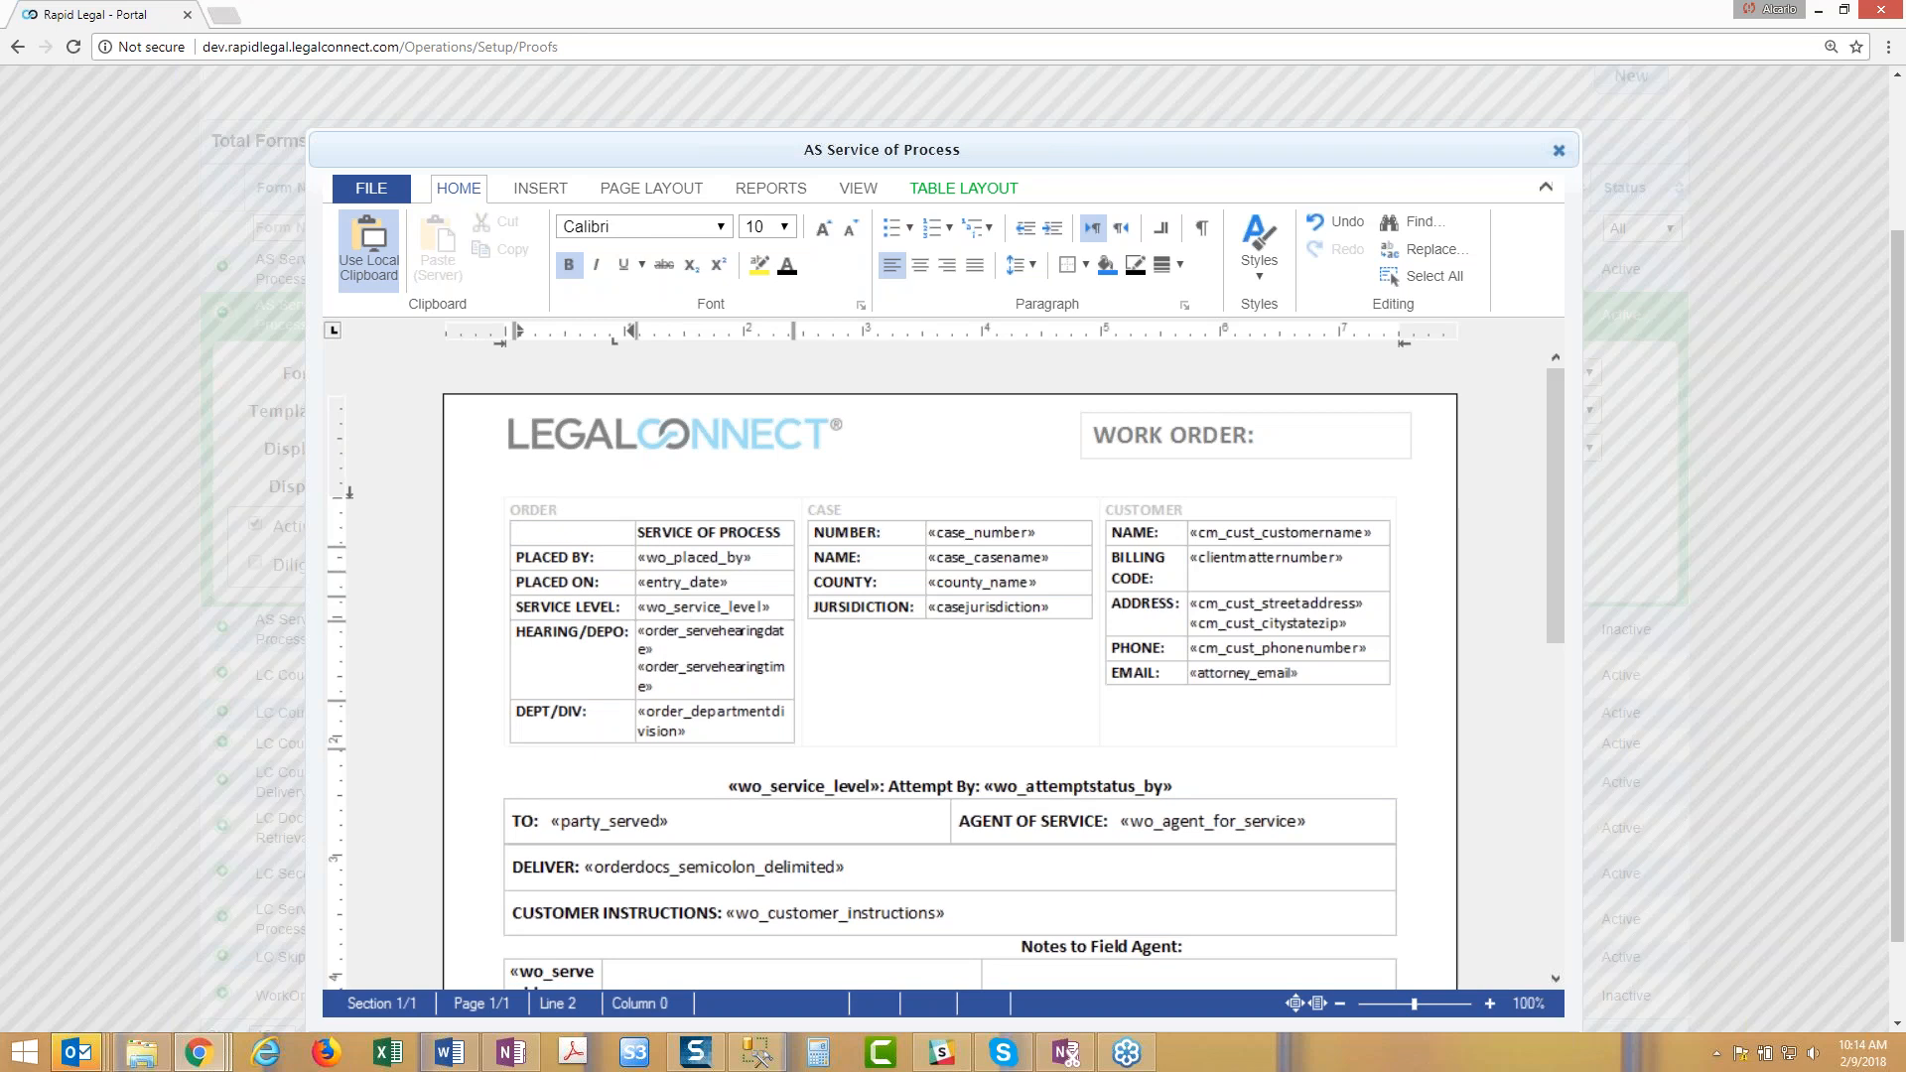
text(ORde)
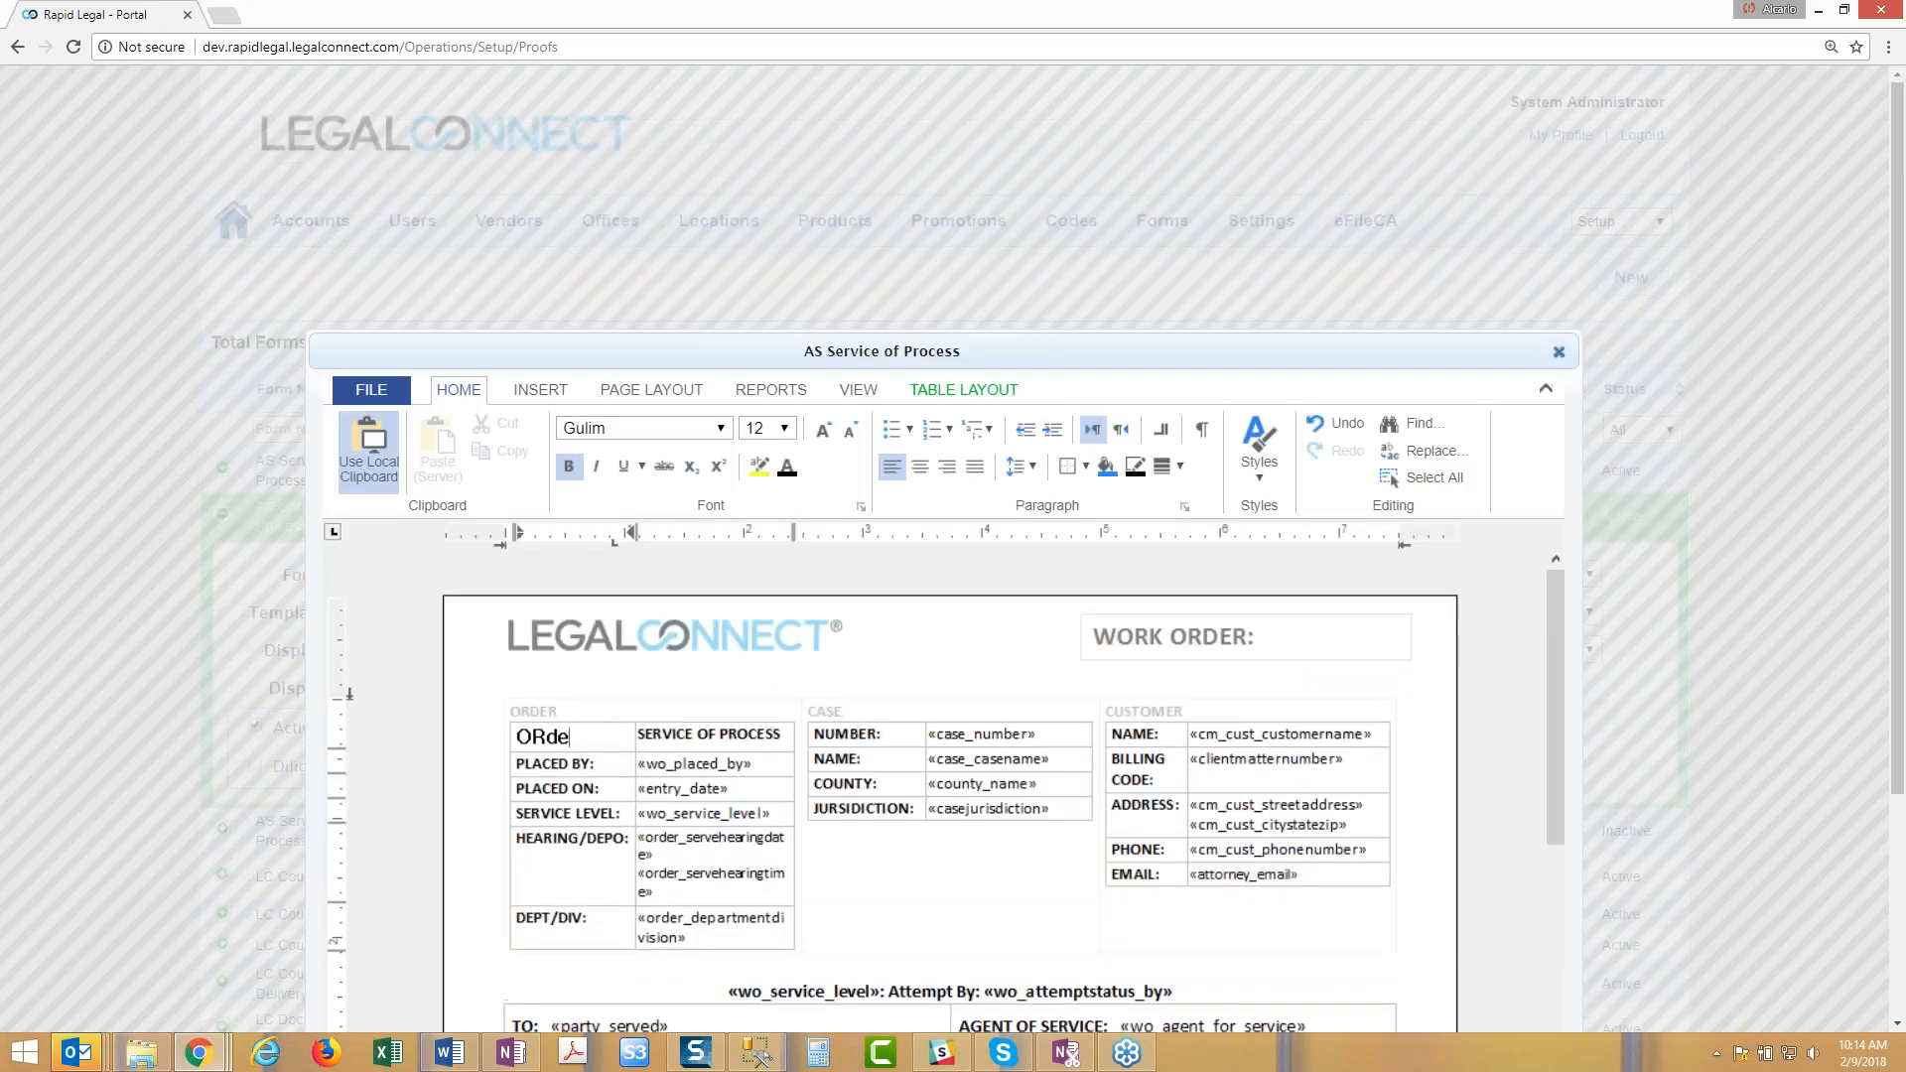
key(BackSpace)
key(BackSpace)
key(BackSpace)
text(rder)
Step: Delete the wo_placed_by merge field and replace the PLACED BY: label with "Vendor County"
scroll(1831, 413, down, 2)
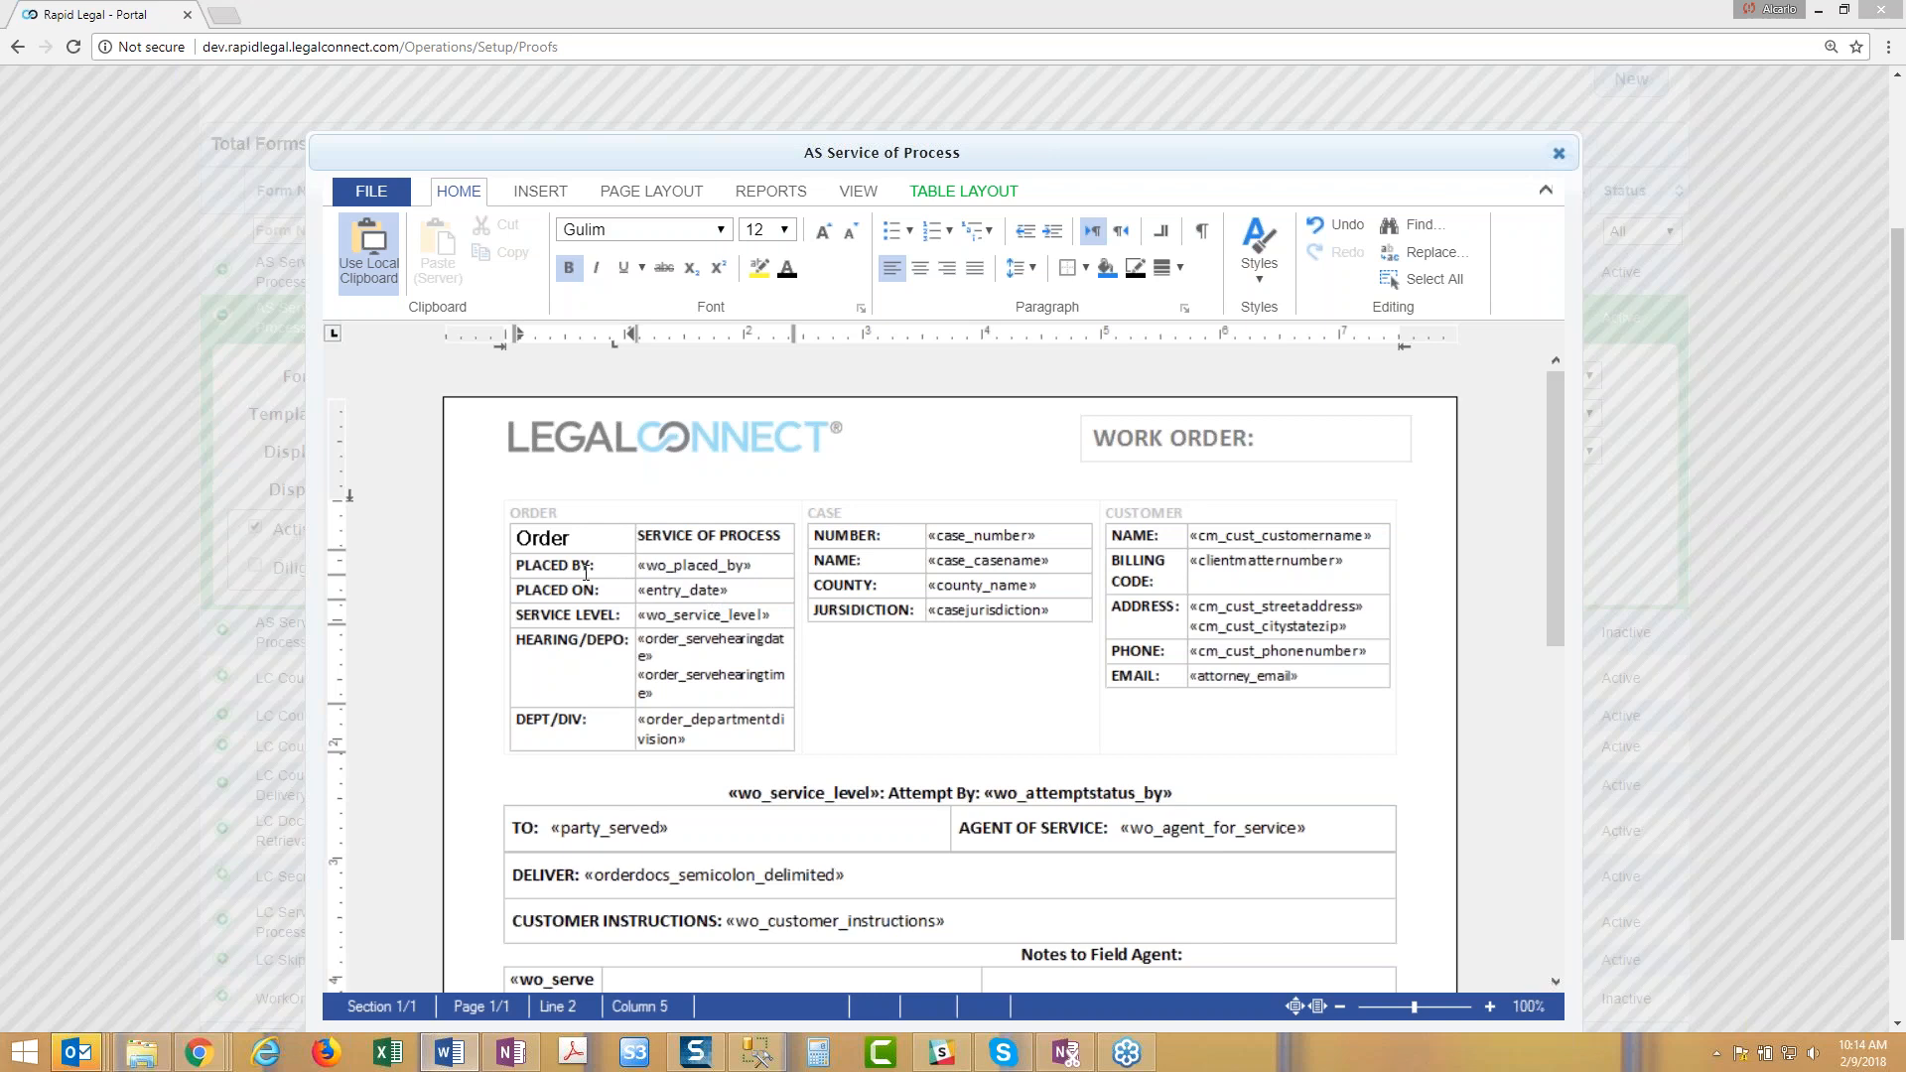
right_click(681, 571)
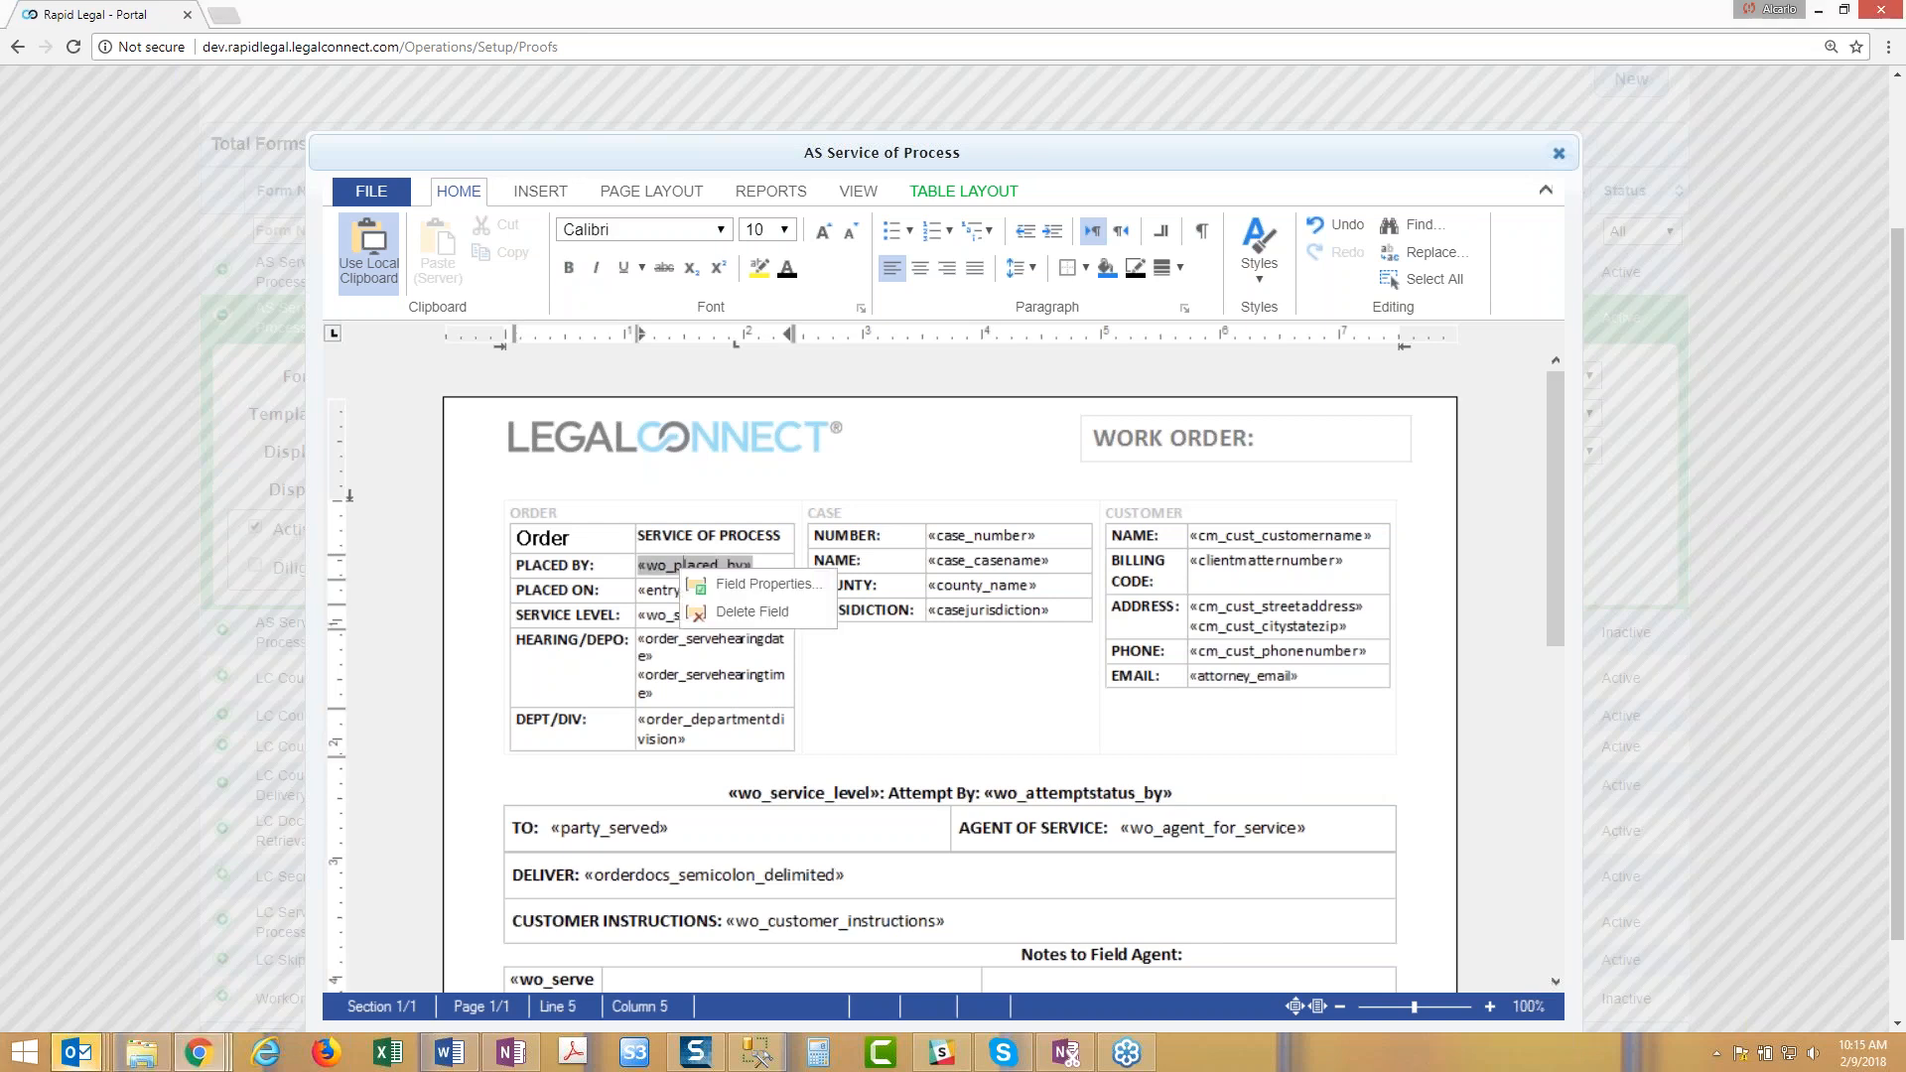
click(751, 612)
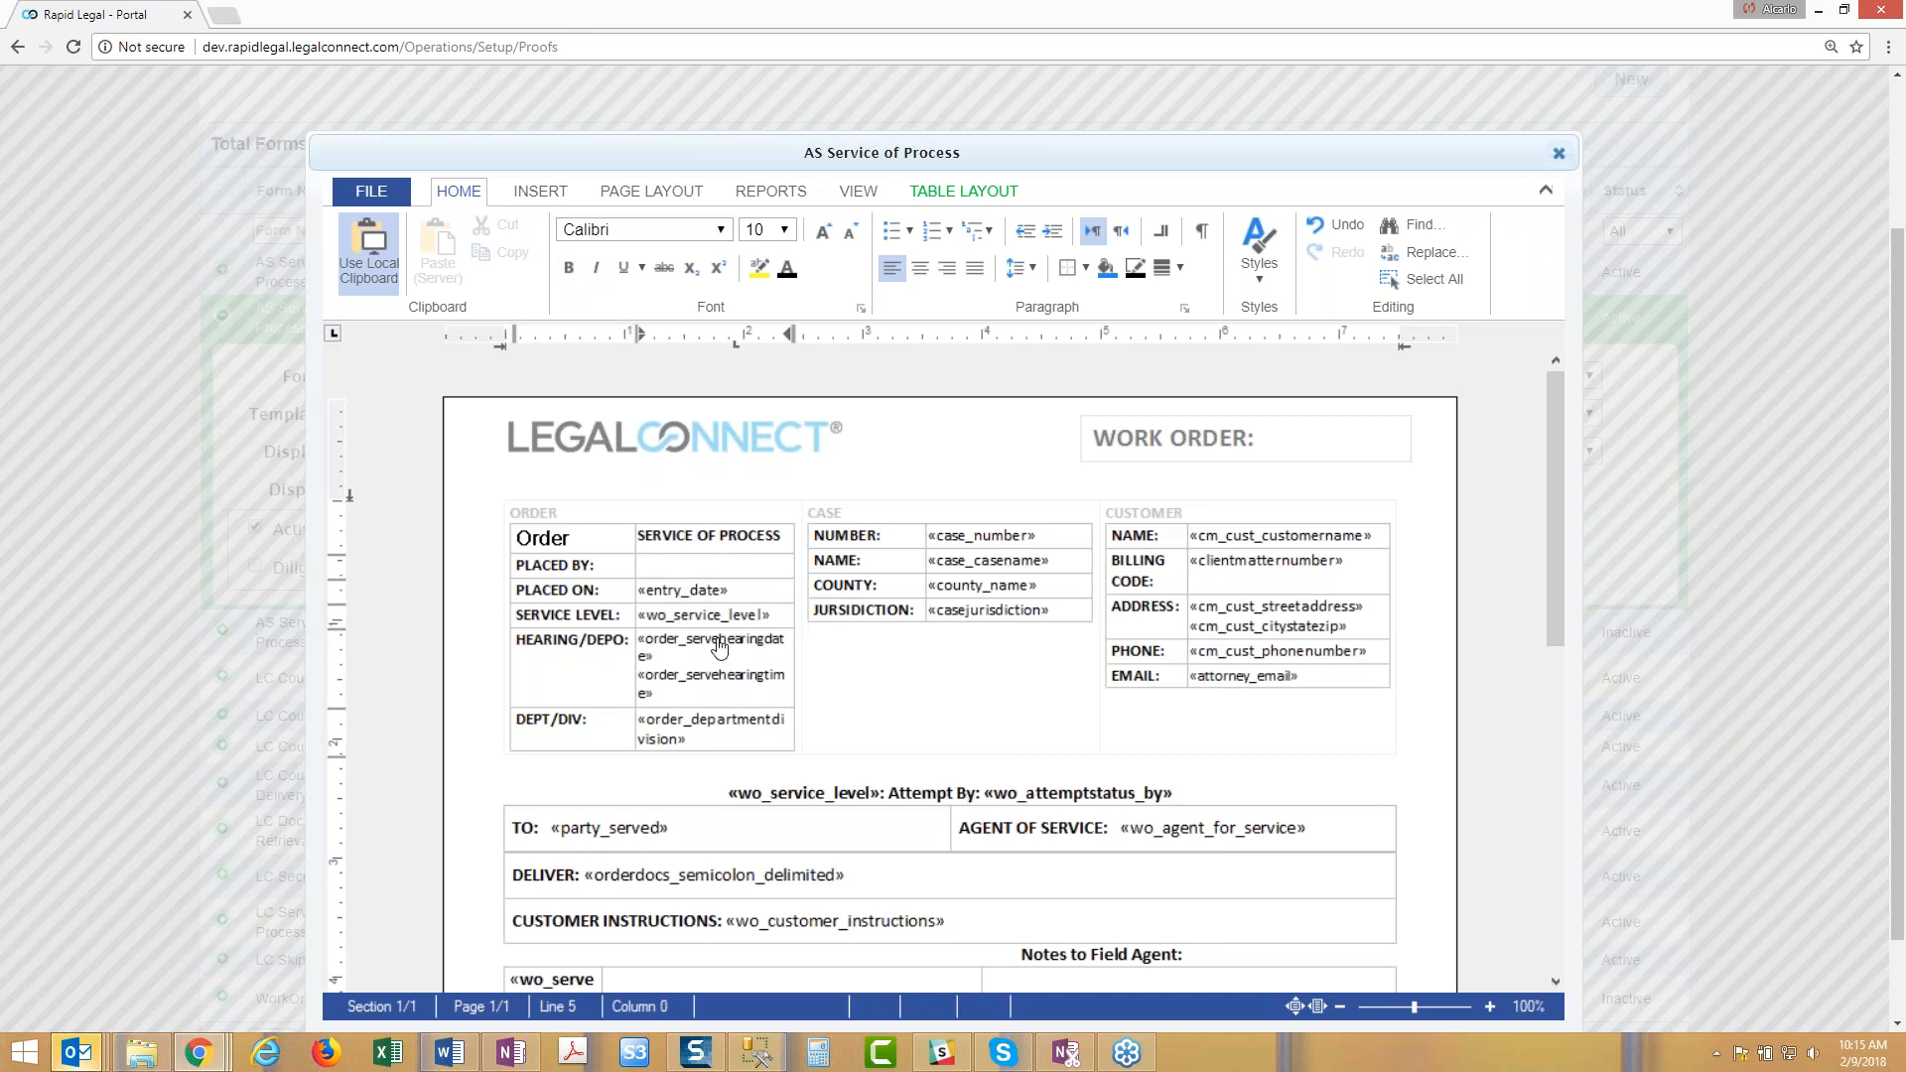
drag(603, 568, 505, 581)
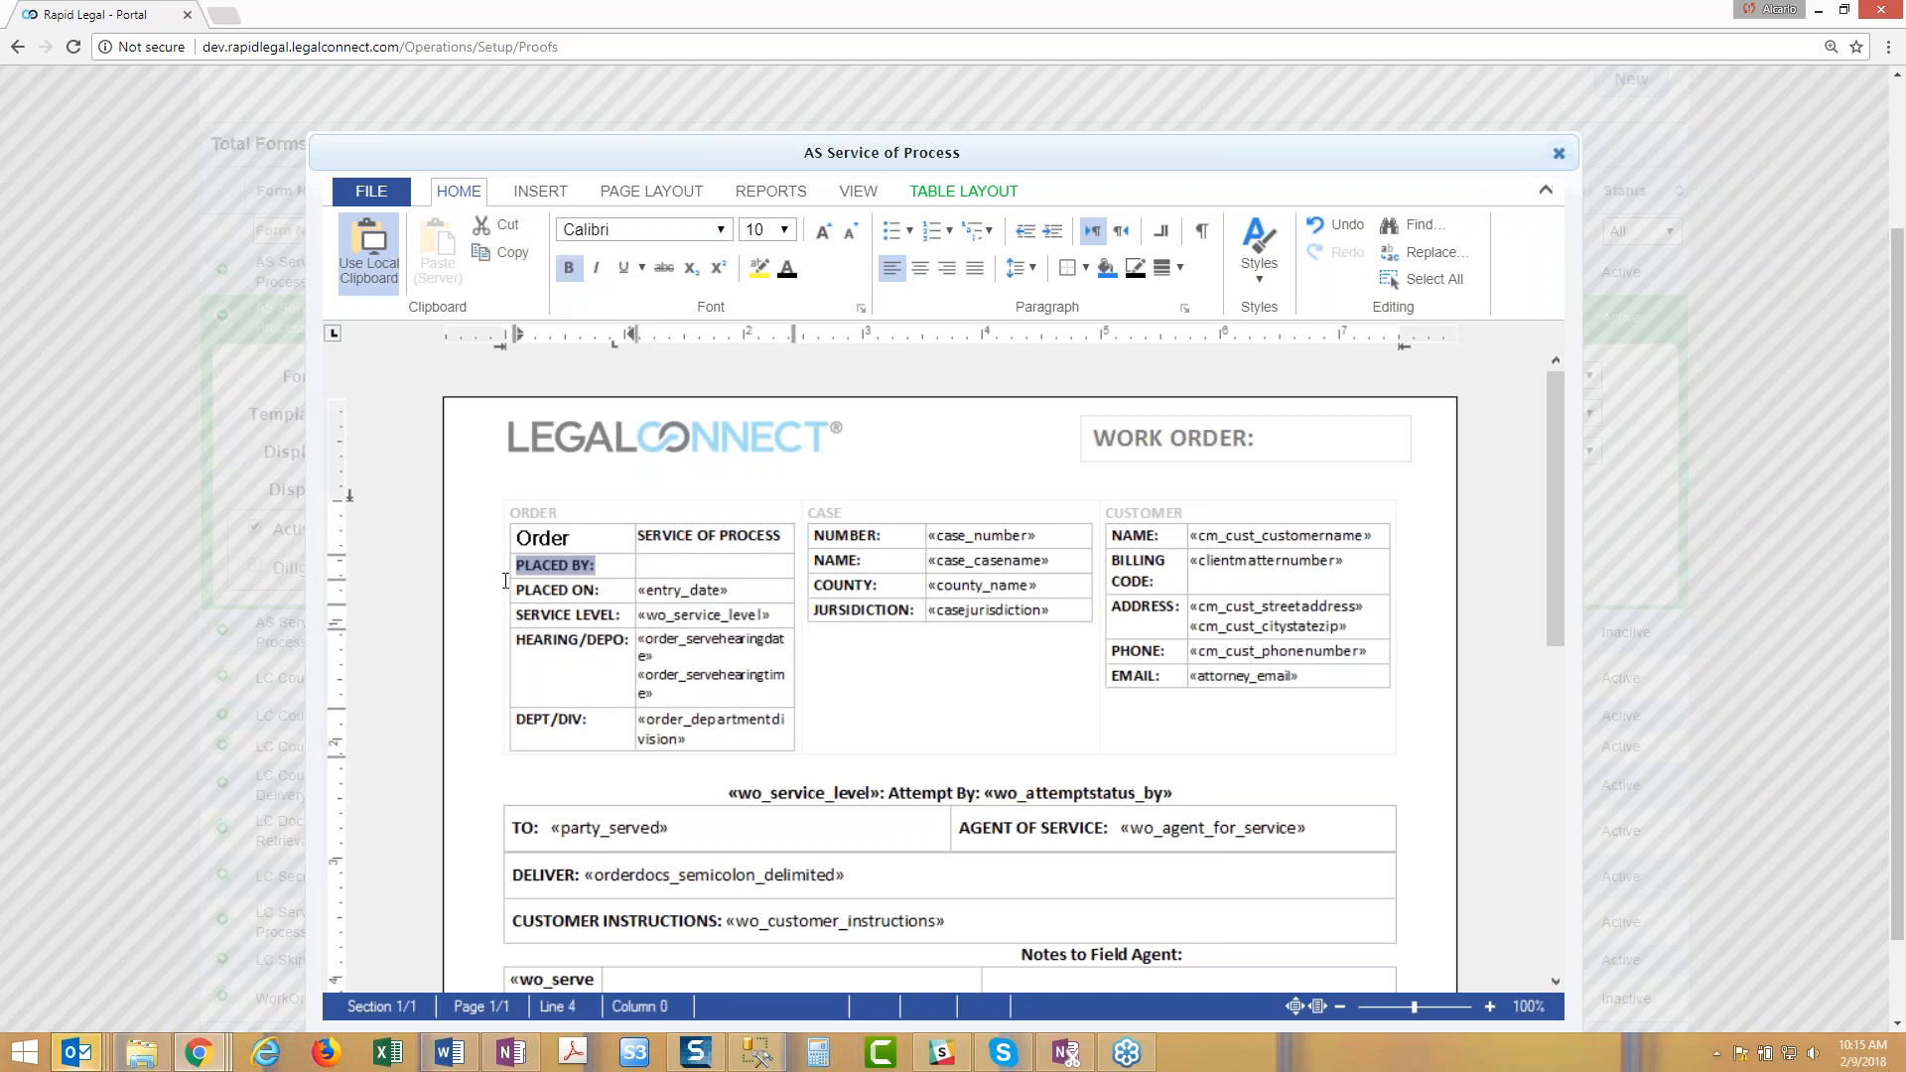
text(Vendo)
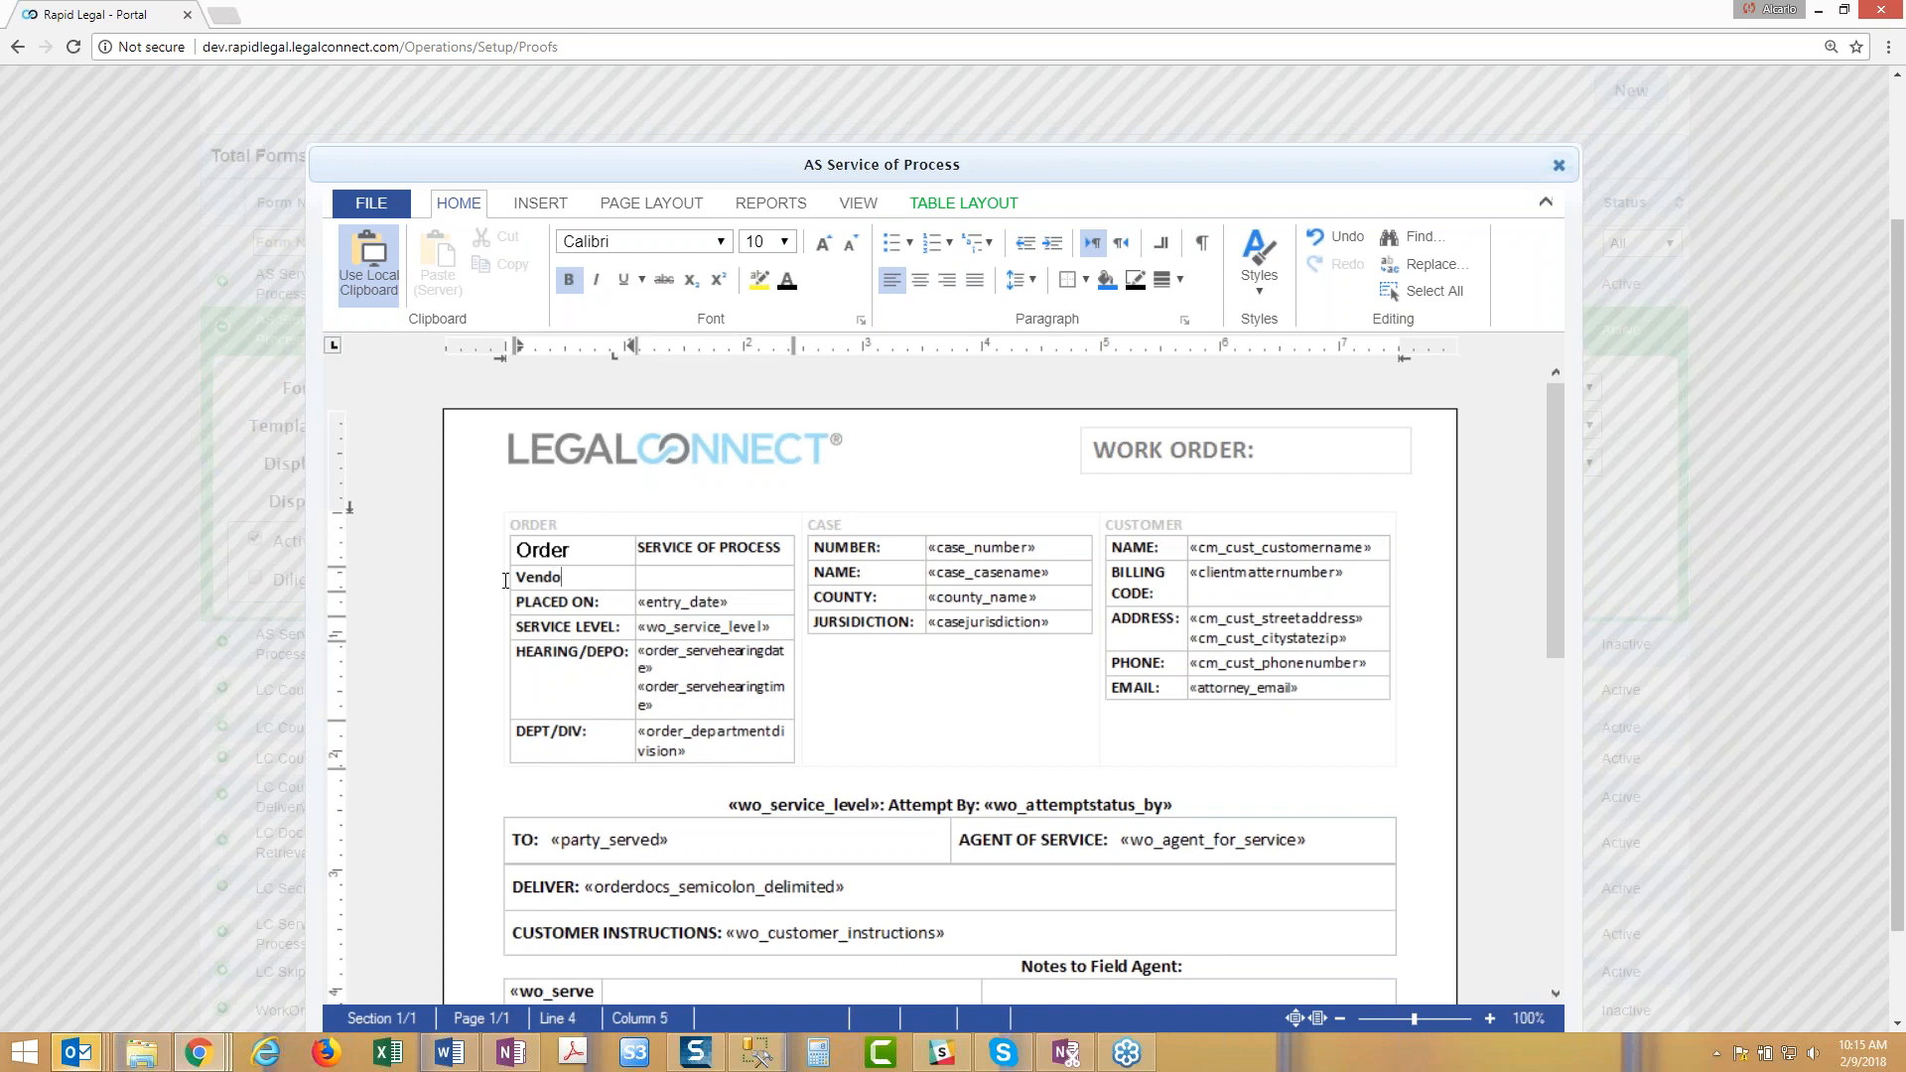
text(r County)
Step: Insert the affiliatecounty merge field in the empty cell beside the Vendor County label in the ORDER table
click(669, 578)
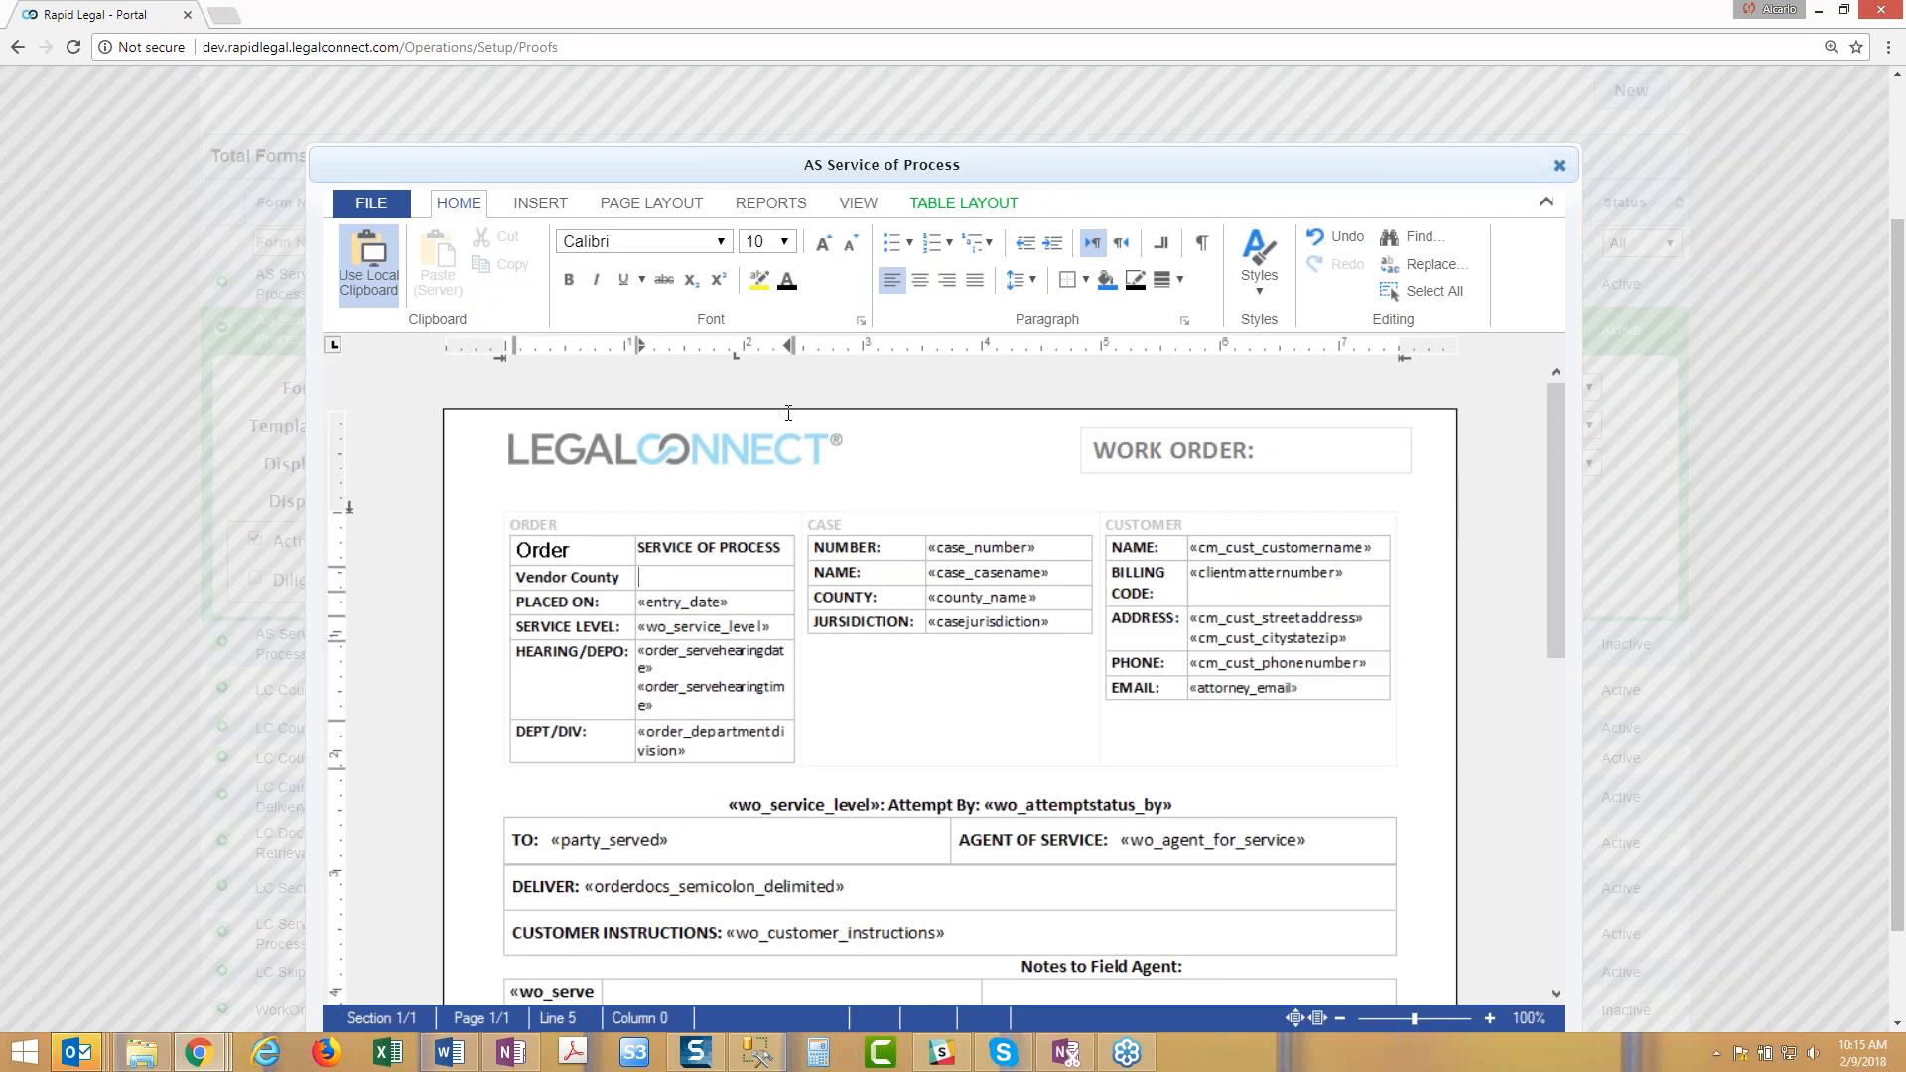
click(771, 211)
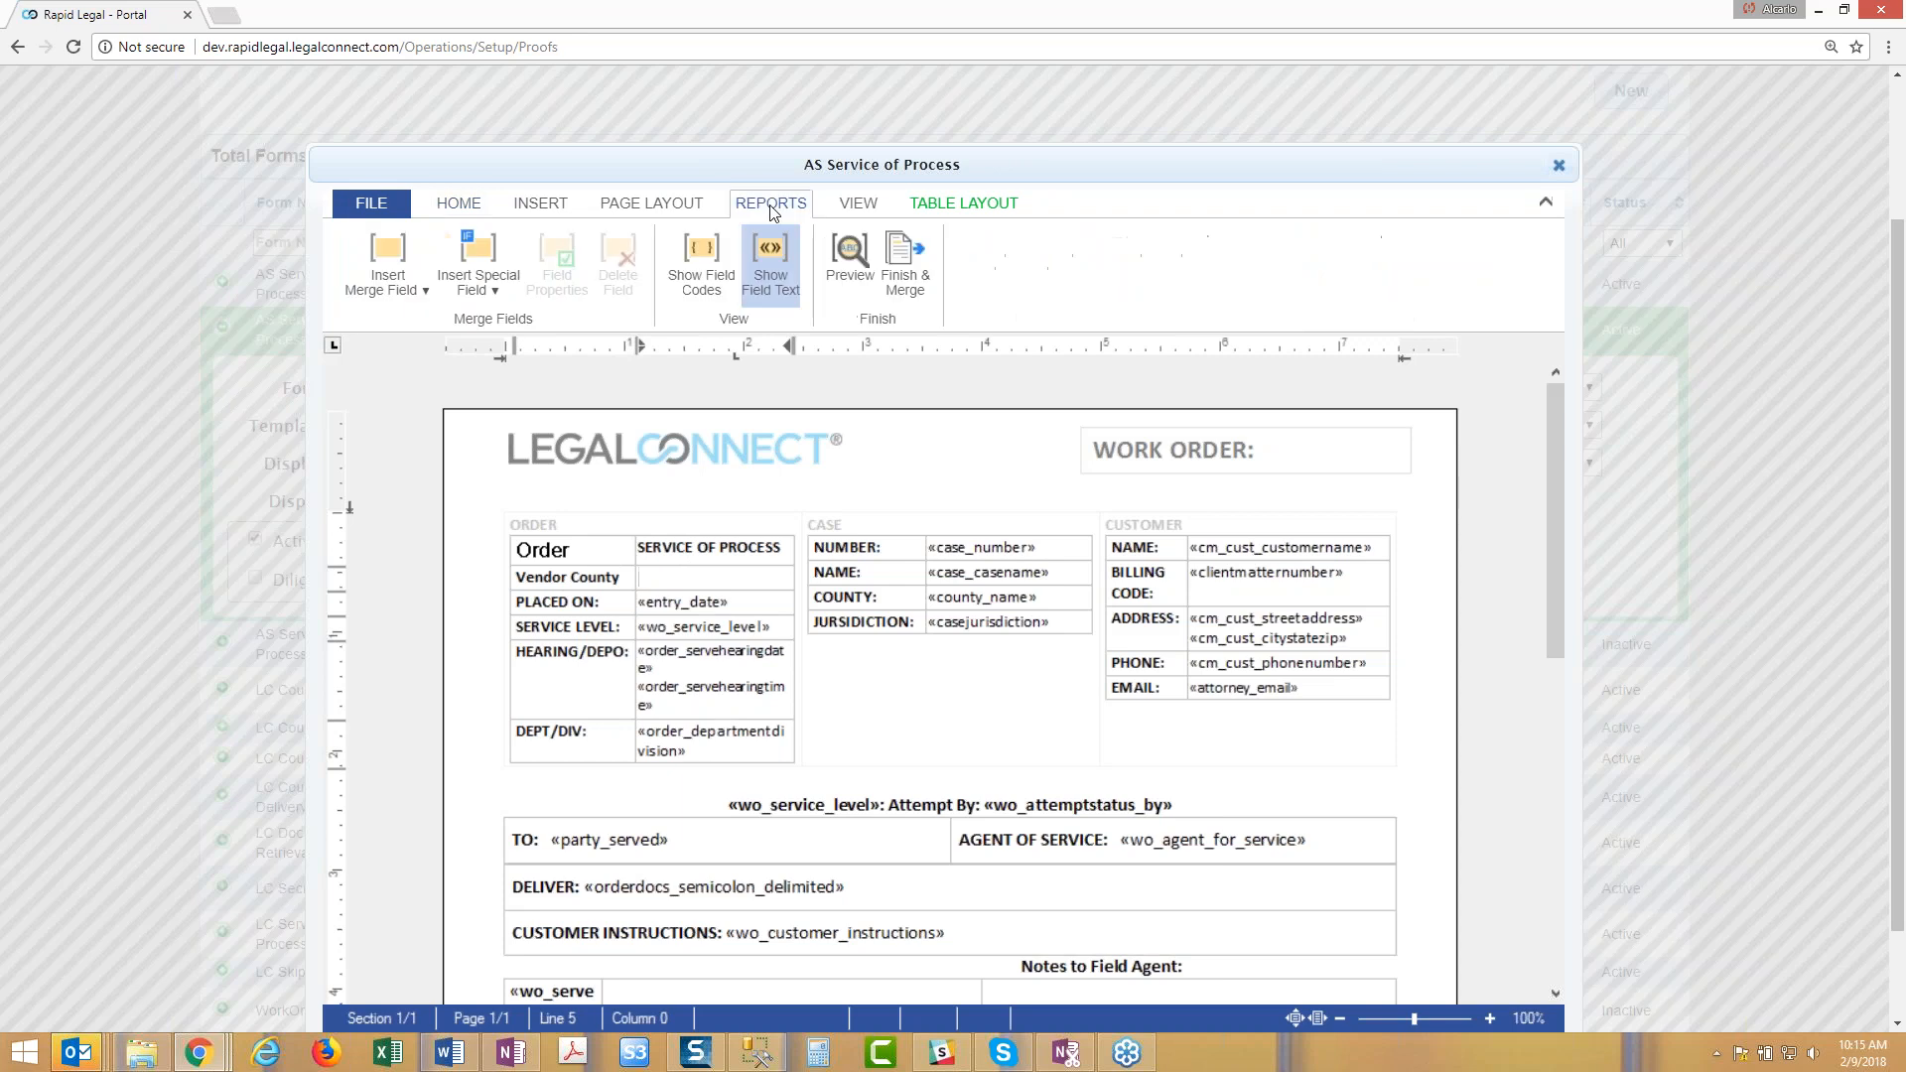
click(383, 290)
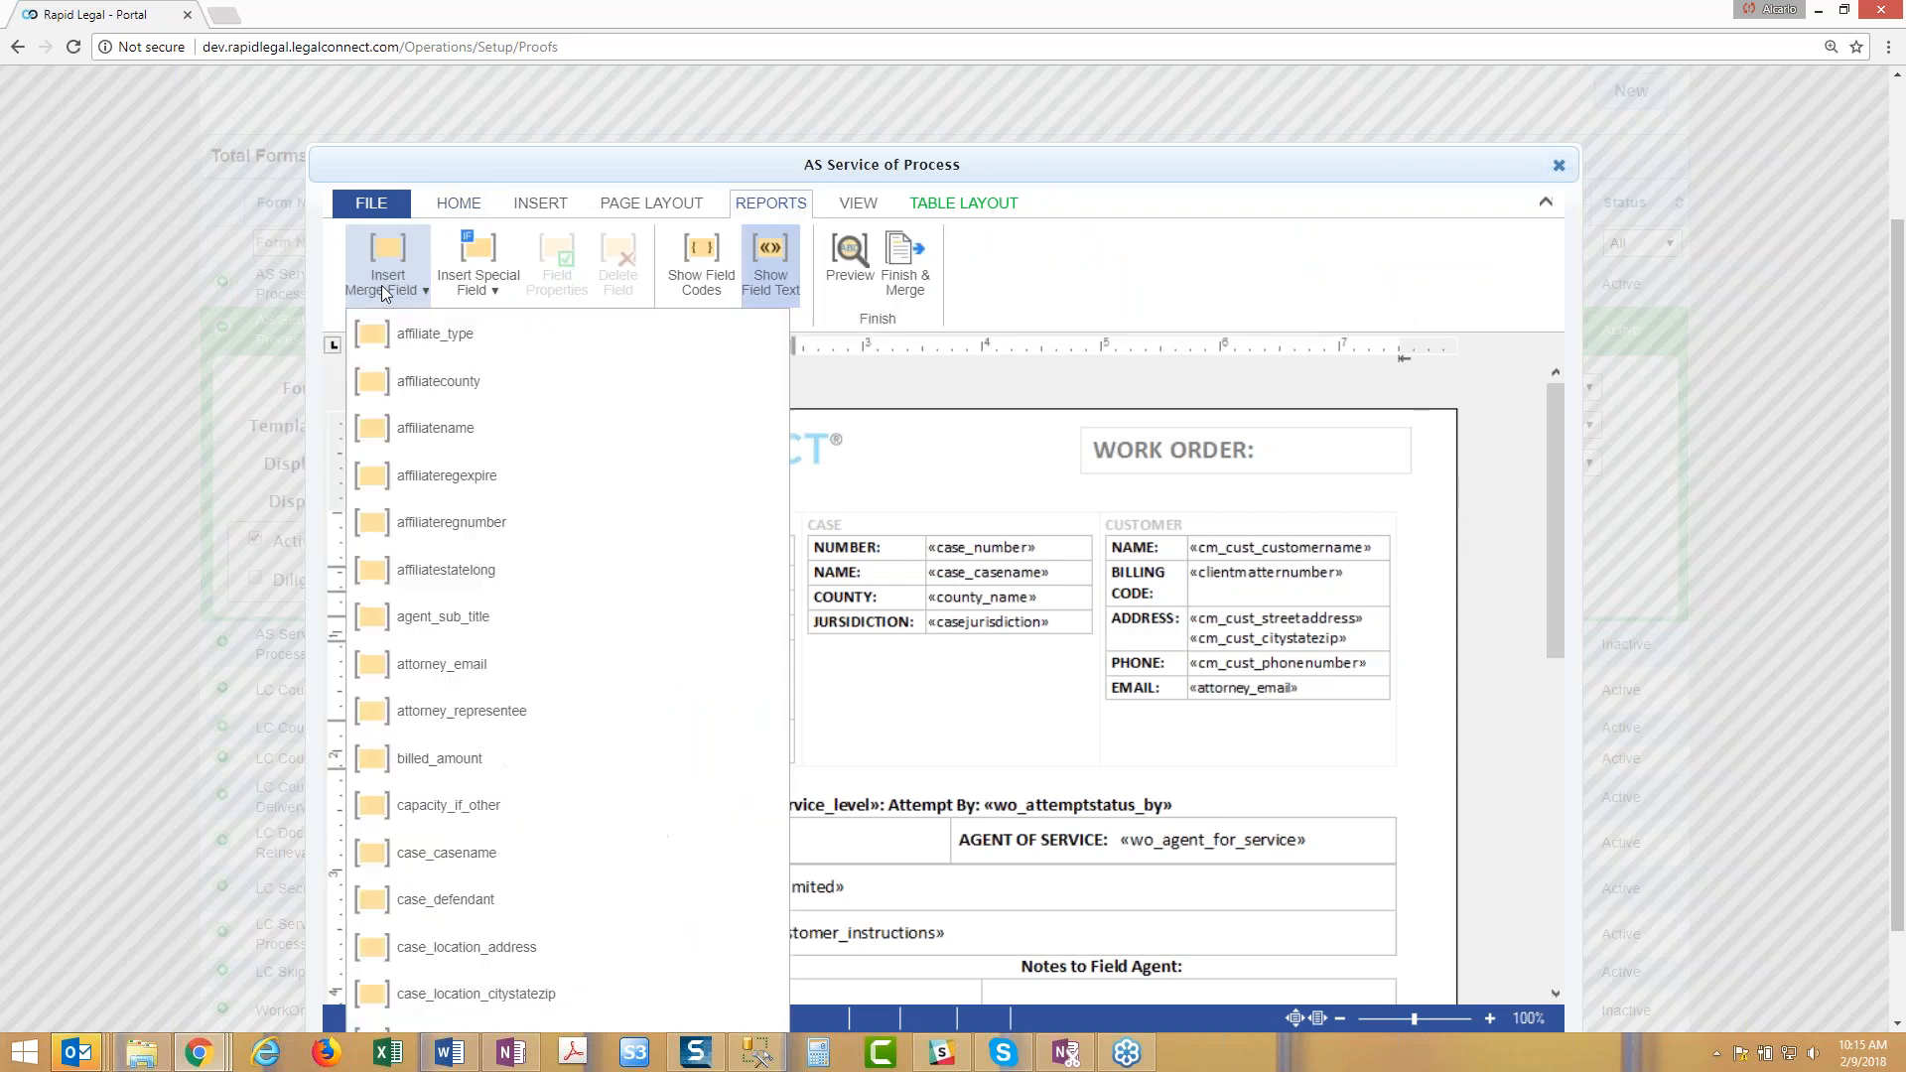
click(452, 390)
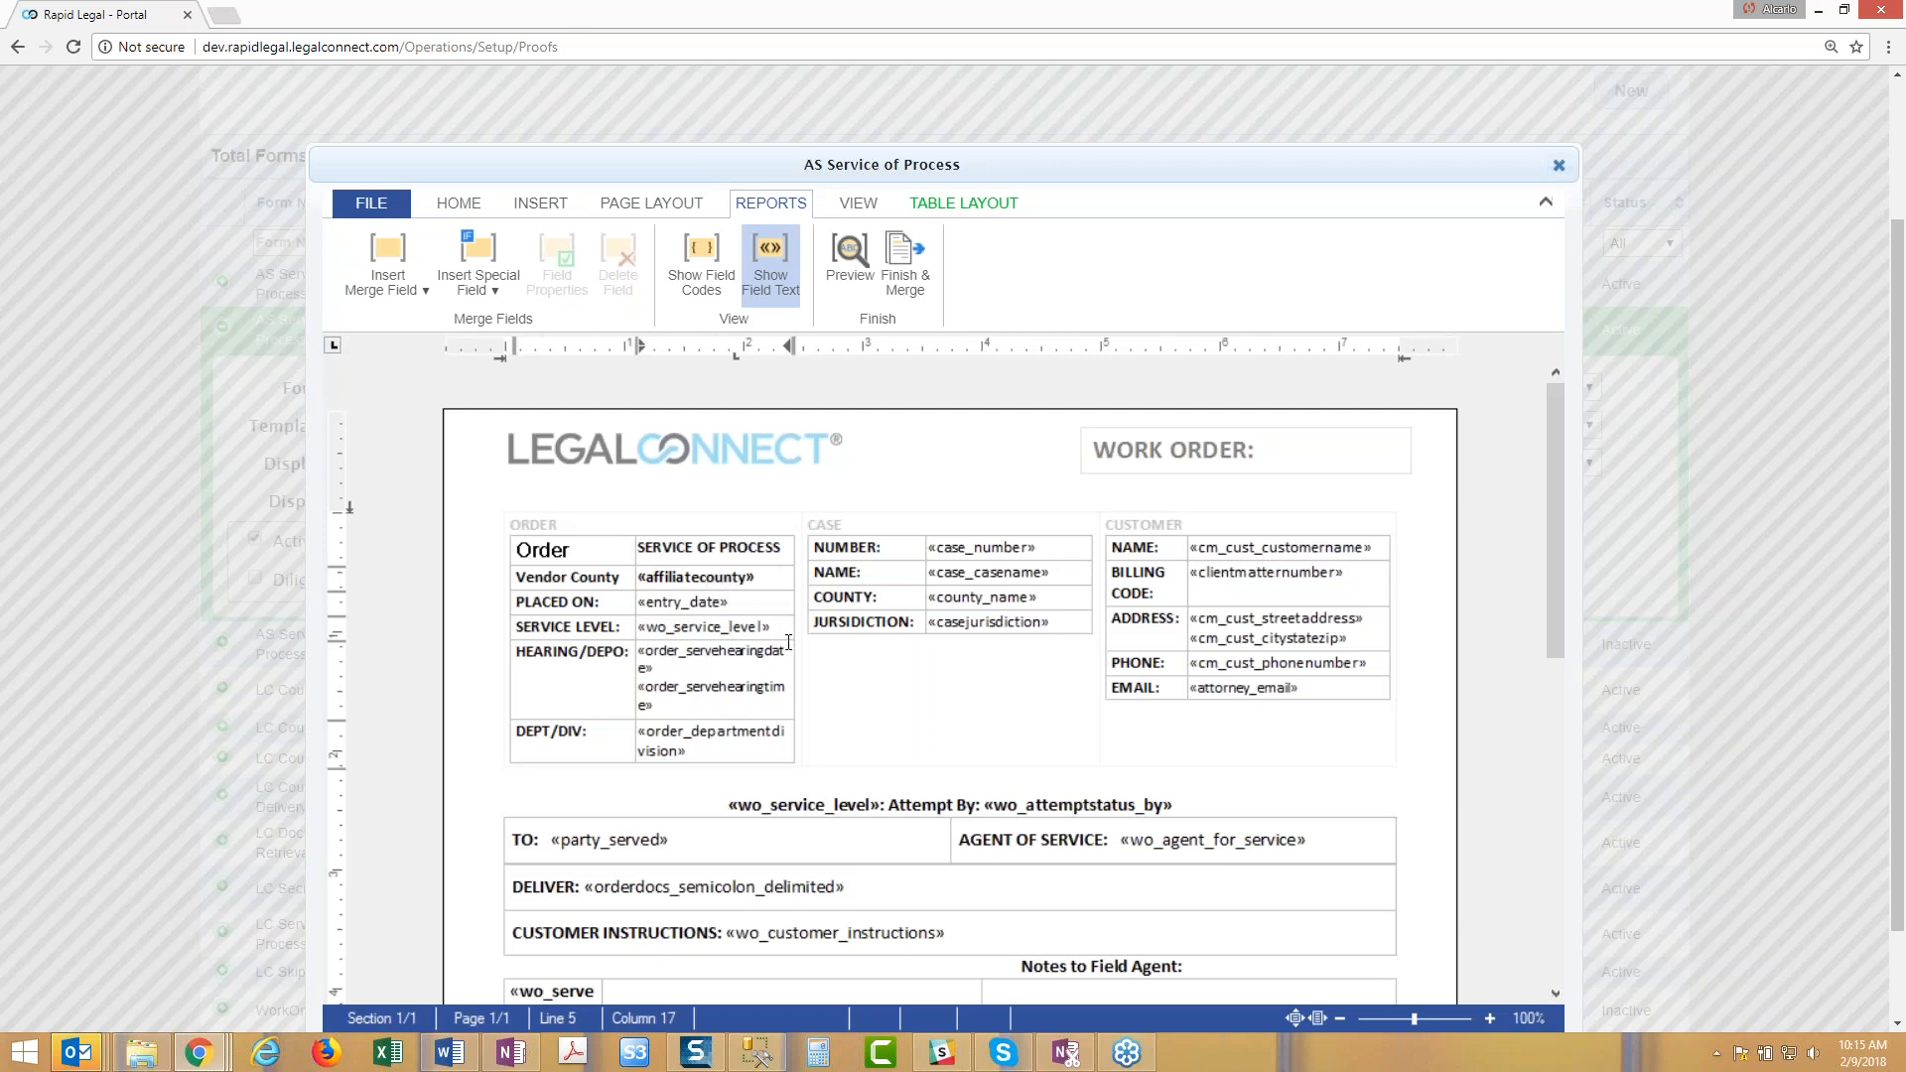
scroll(1055, 617, down, 3)
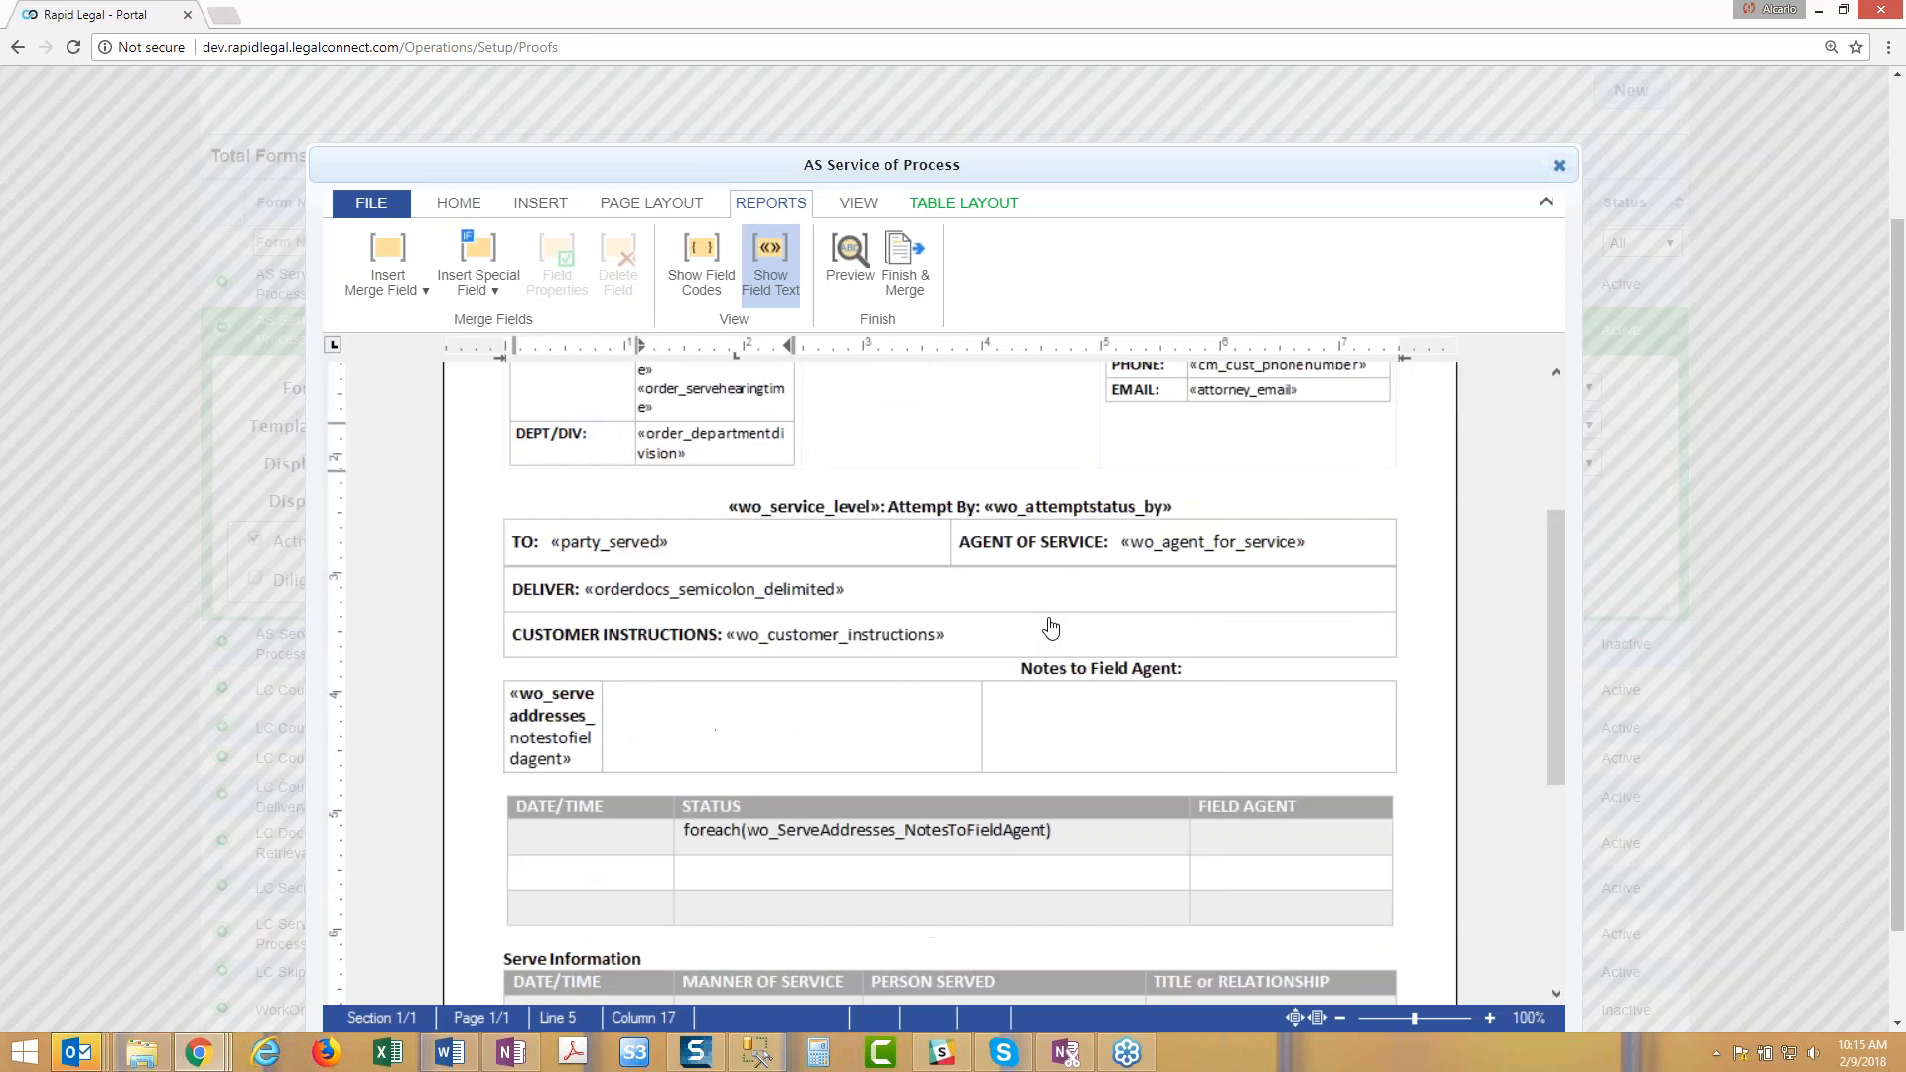
scroll(1718, 544, down, 1)
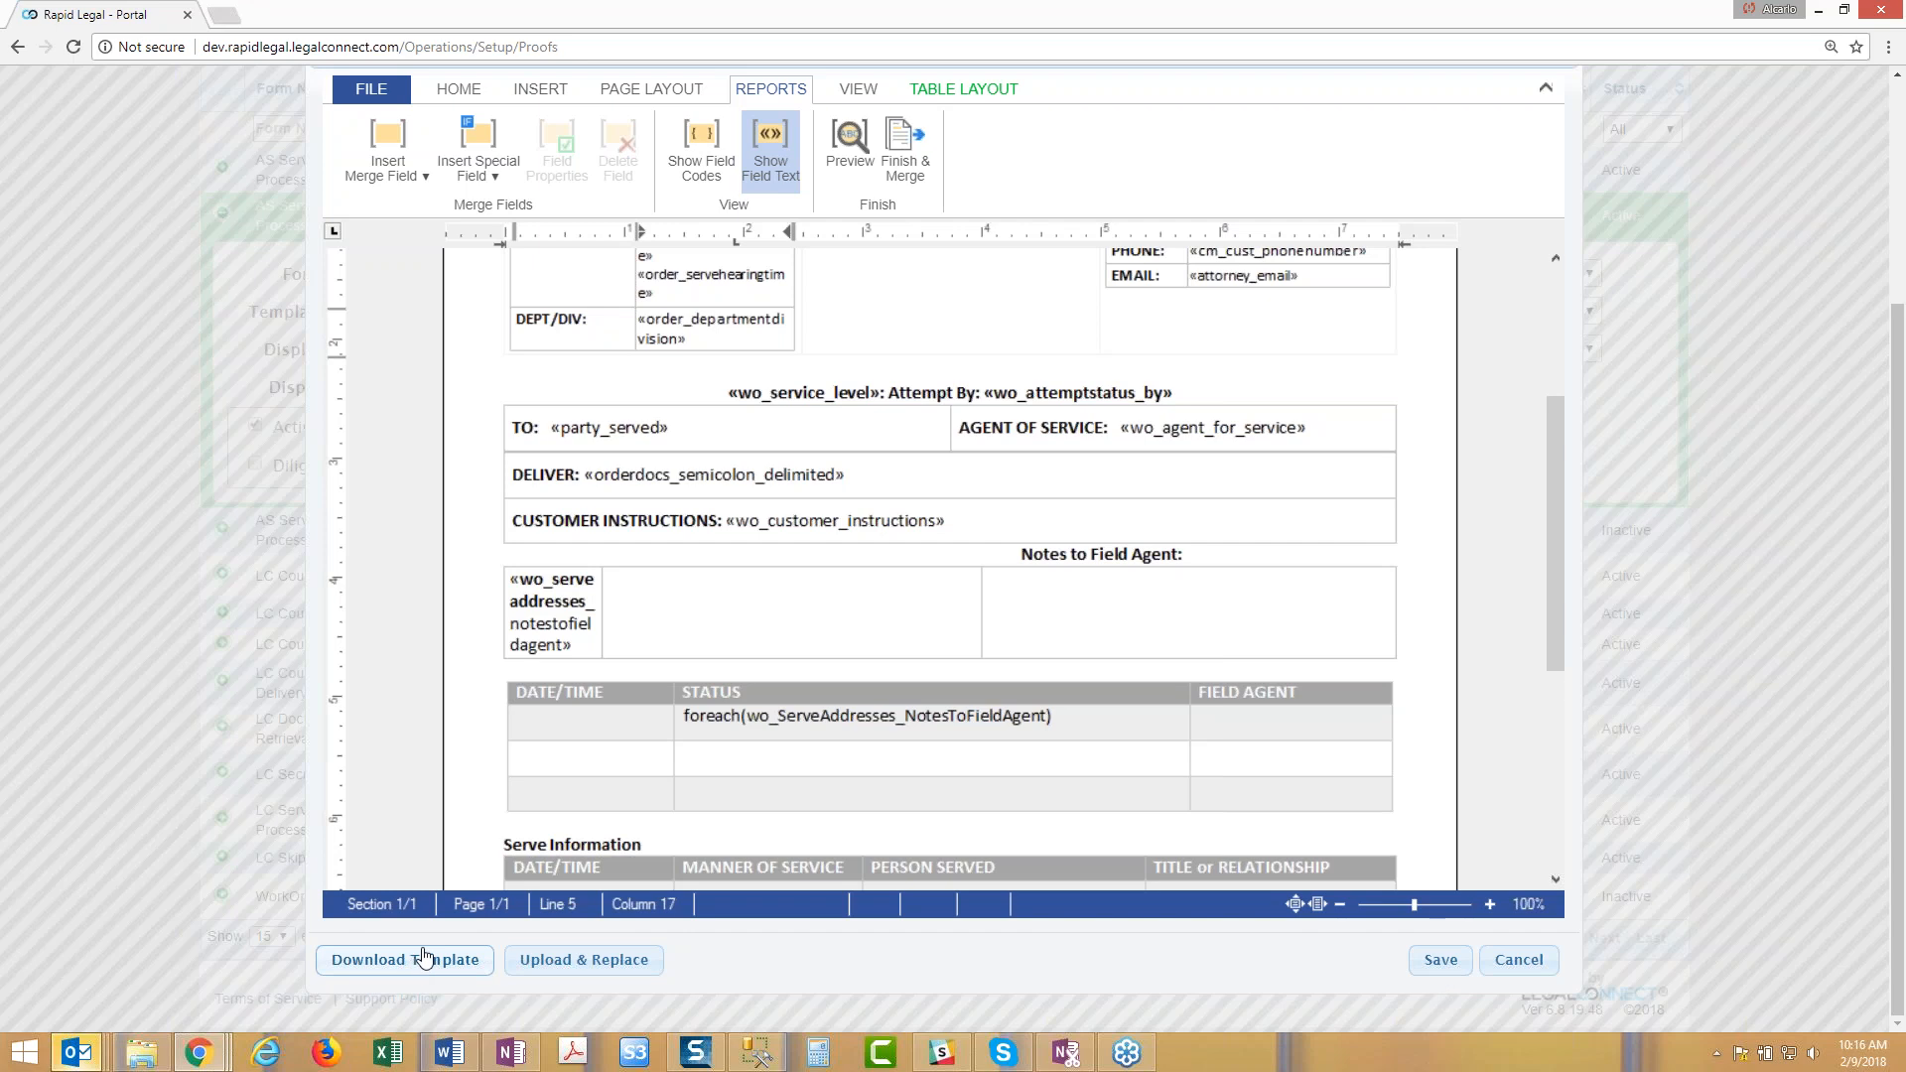
scroll(635, 715, up, 2)
scroll(646, 705, down, 3)
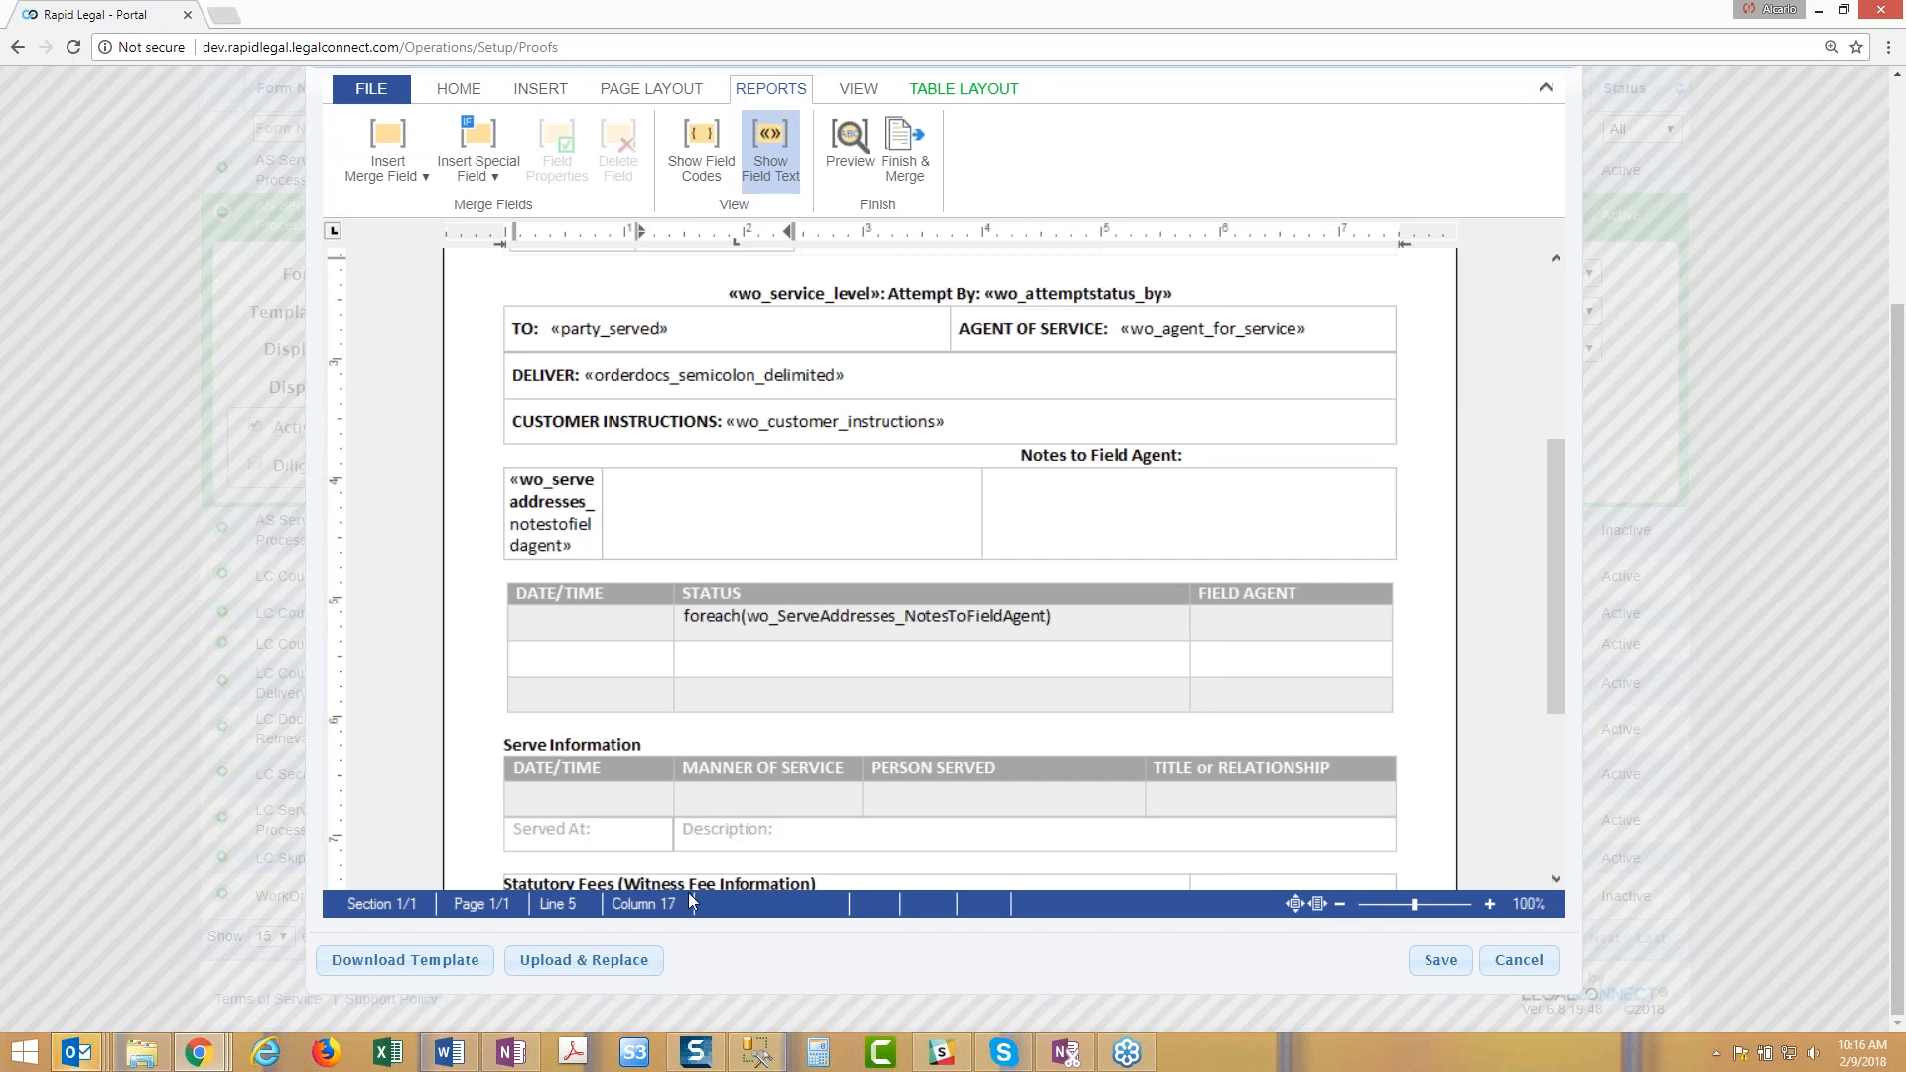
click(560, 966)
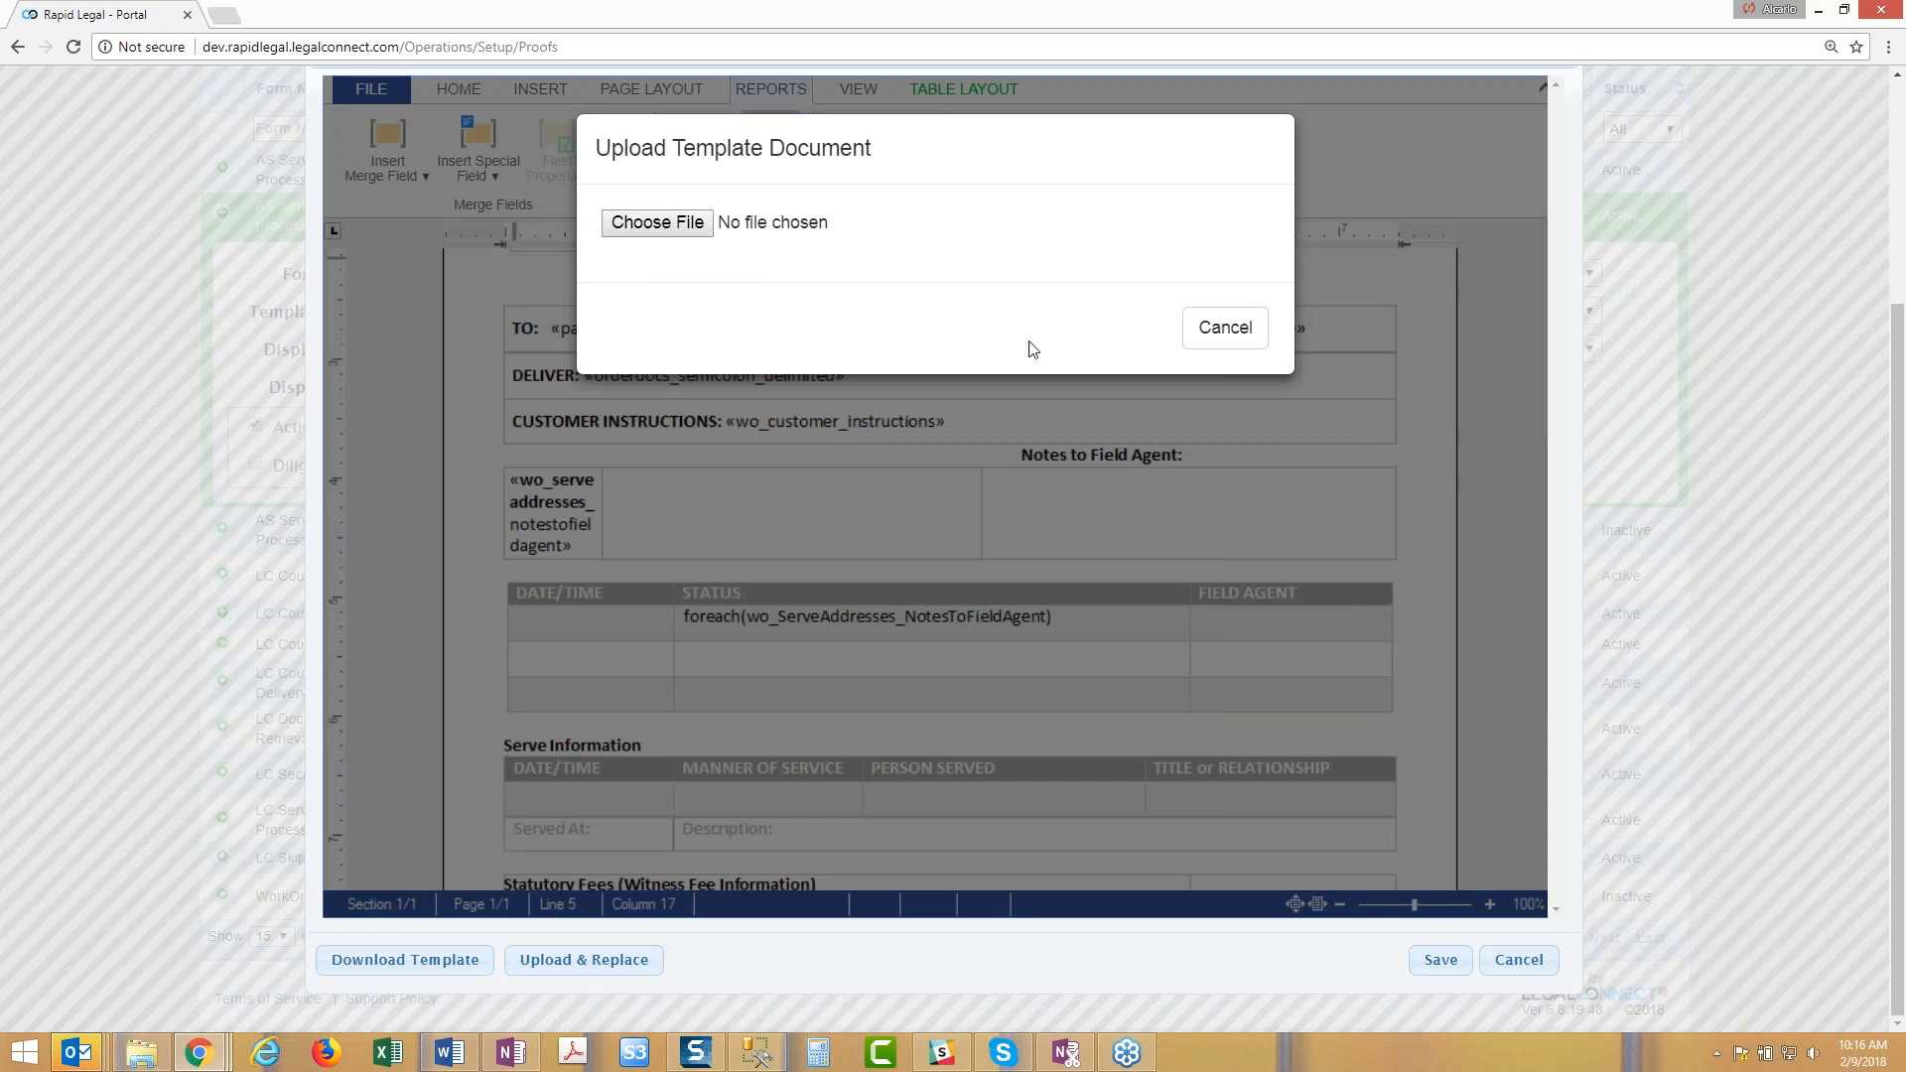
click(1226, 329)
Step: Save the customized AS Service of Process template
scroll(889, 618, up, 3)
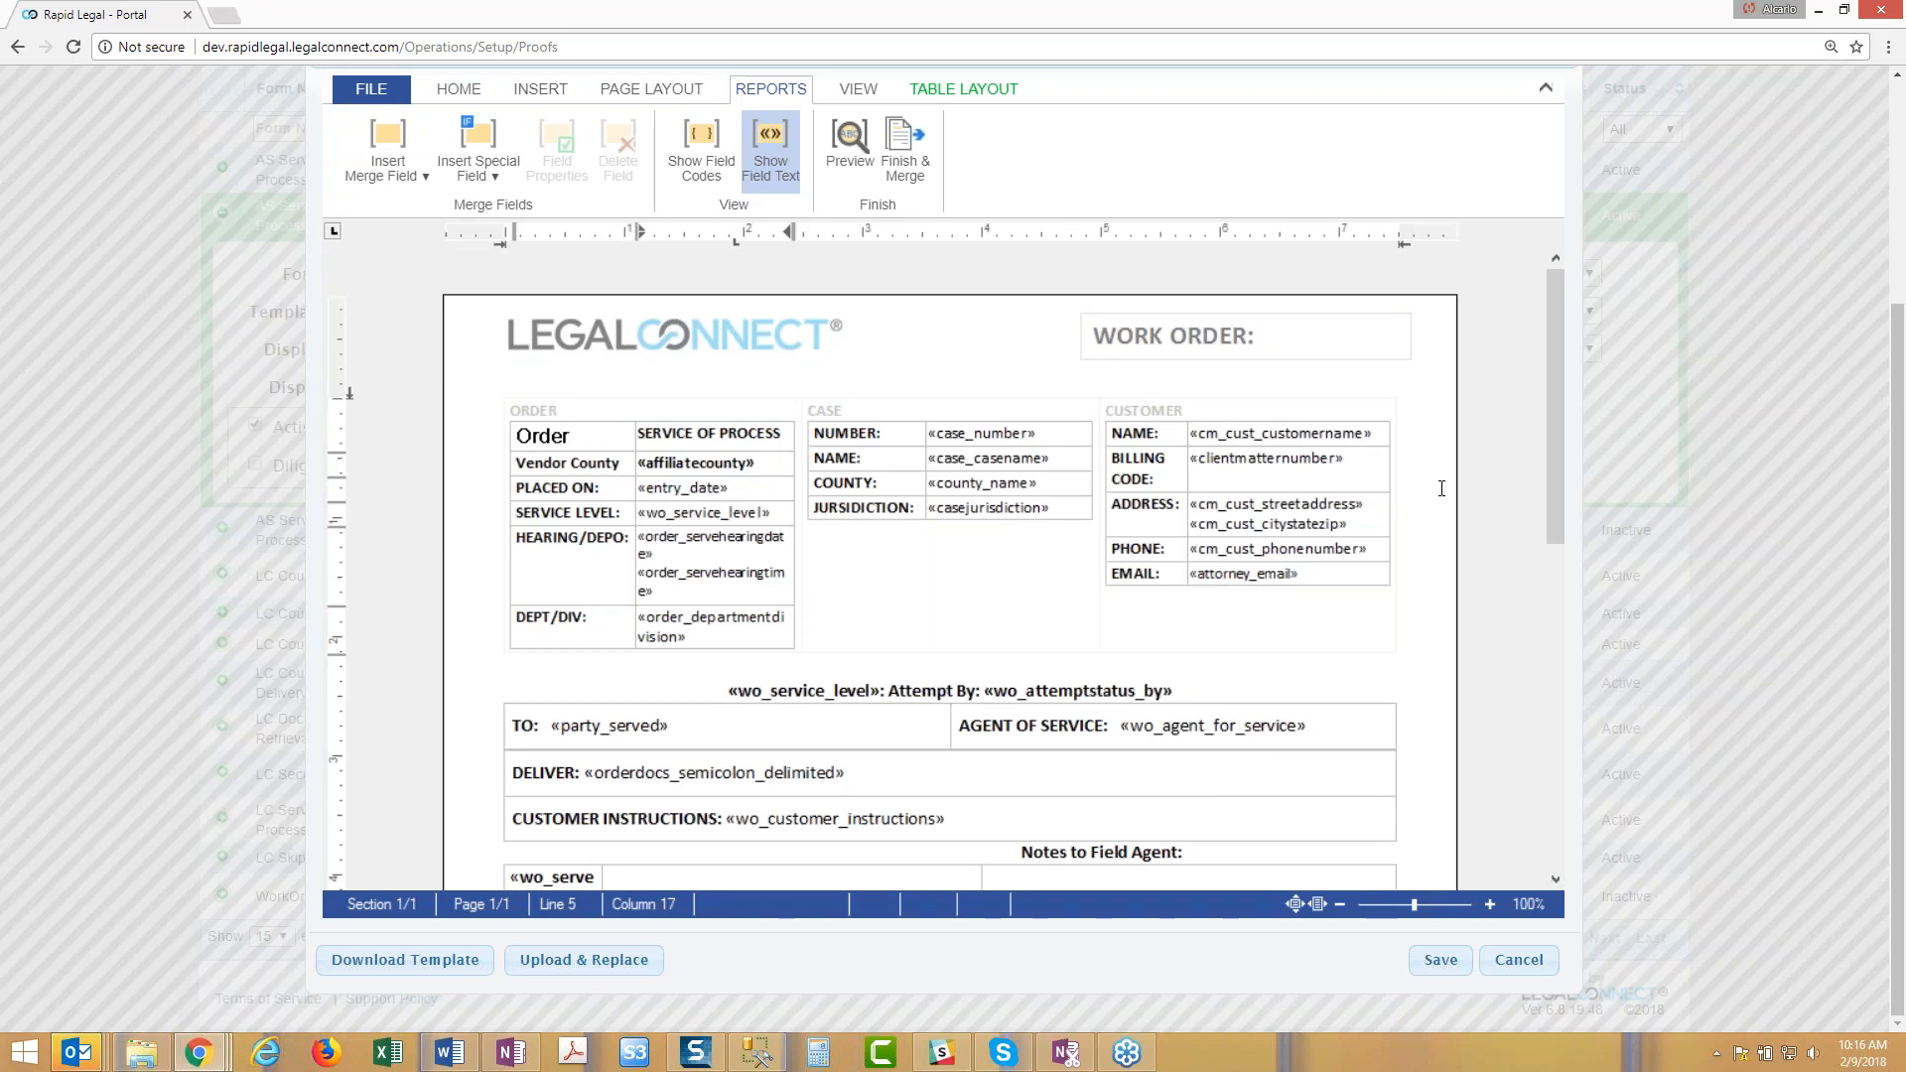
click(1441, 961)
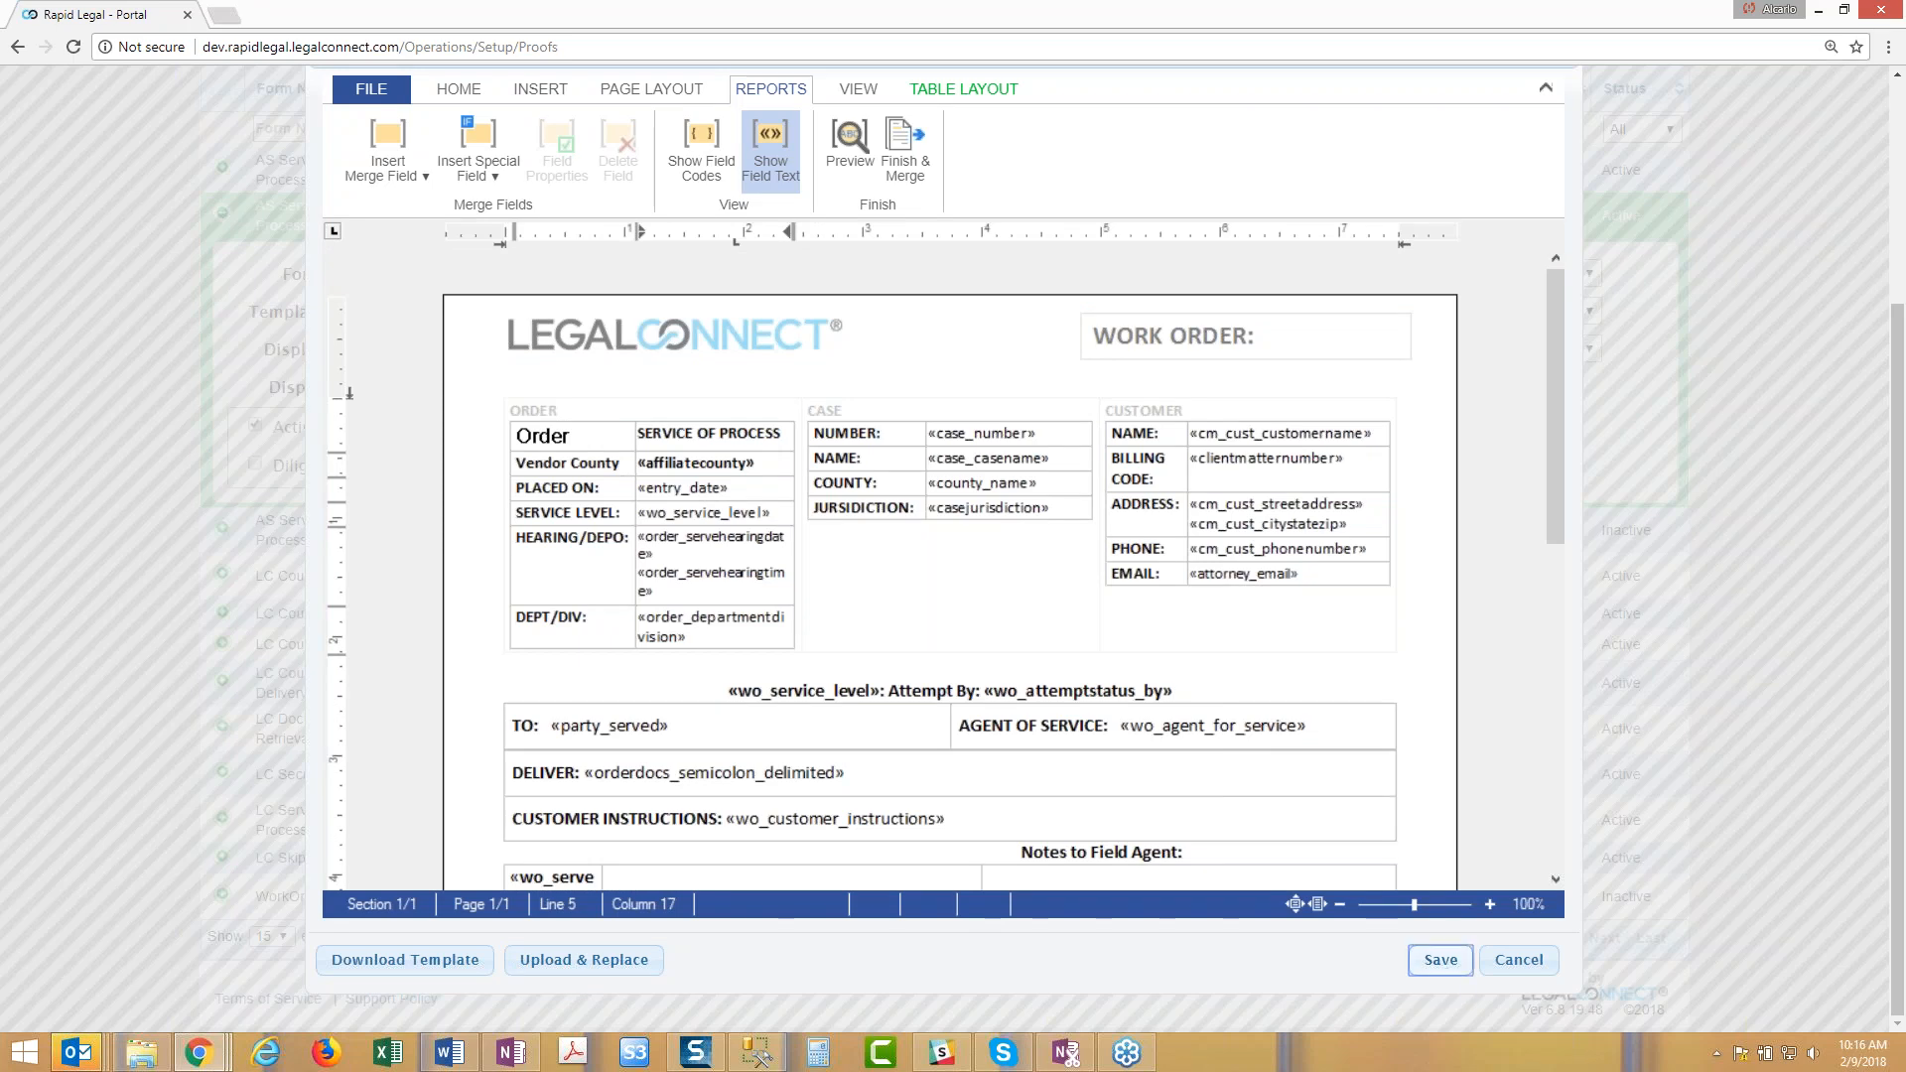